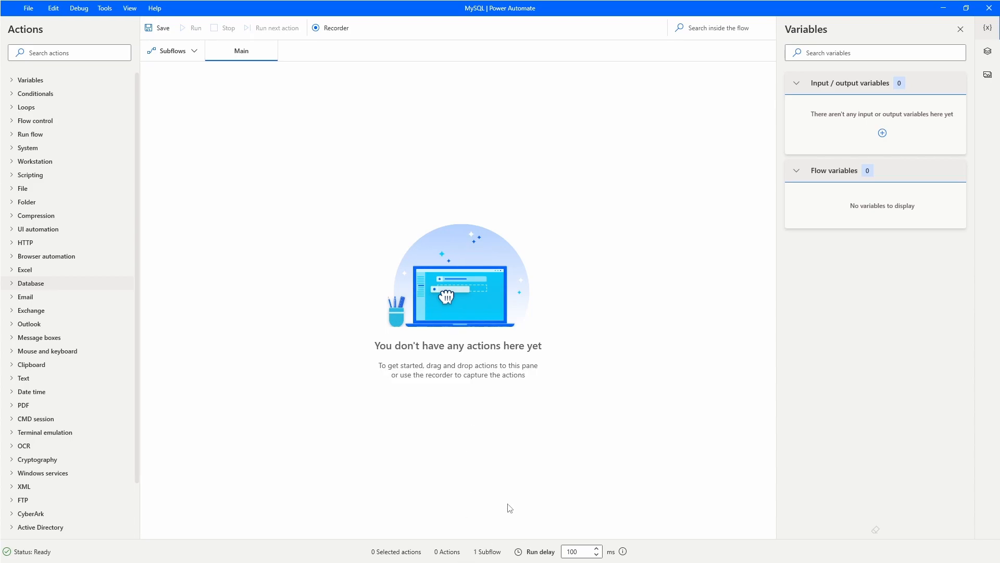
Step: Switch to Laragon and check the status and ports of the Apache and MySQL services
key(super)
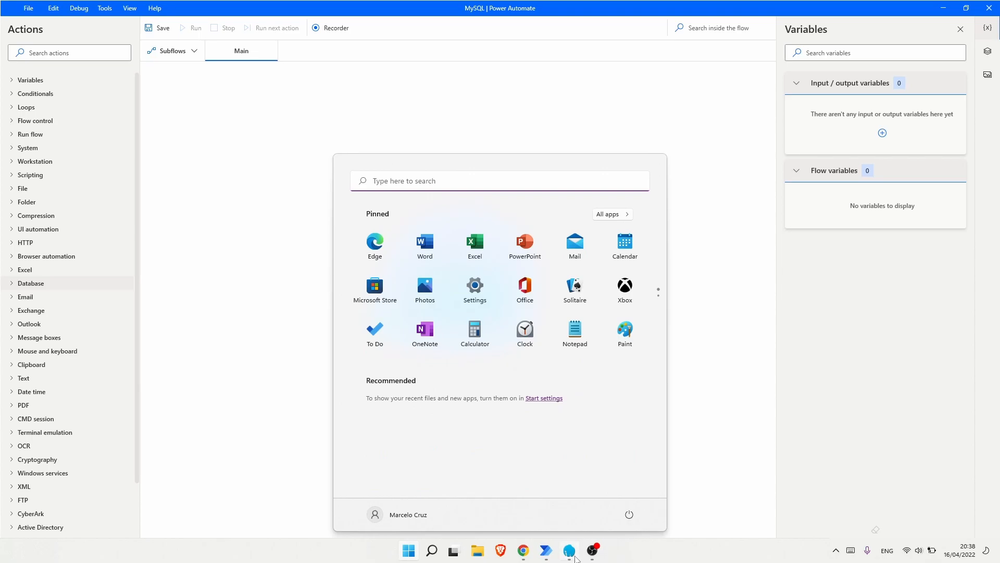
click(569, 558)
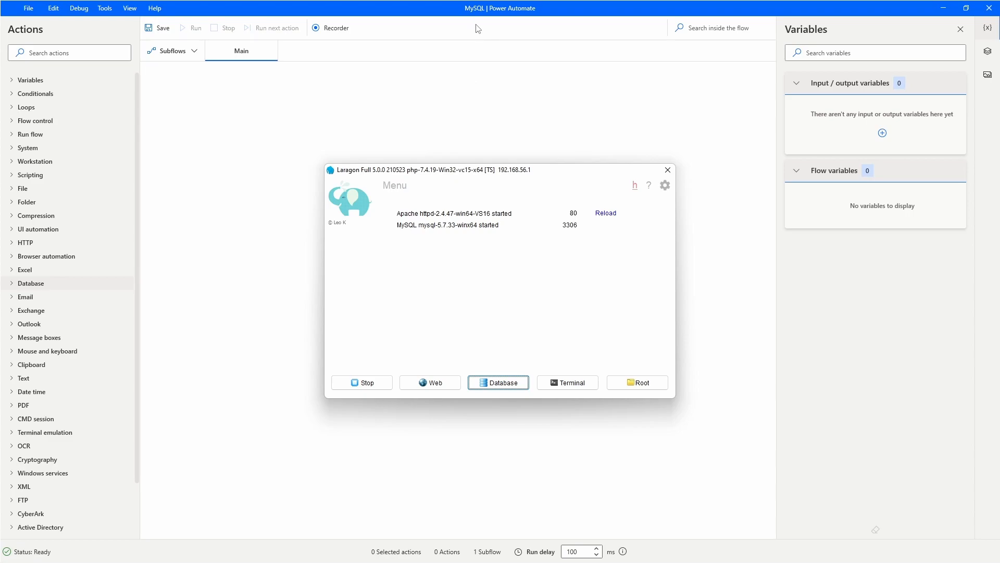
click(503, 103)
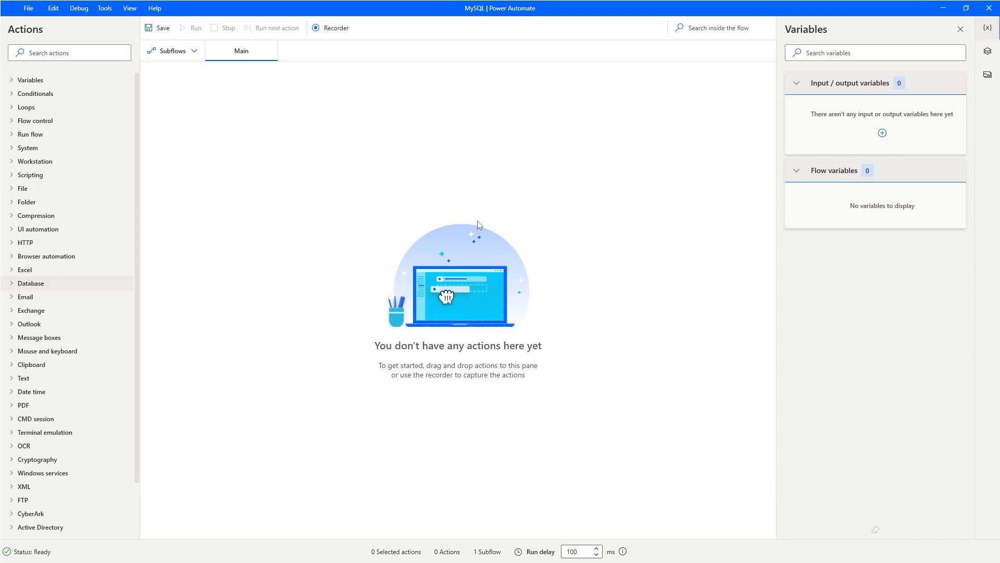
key(alt+Tab)
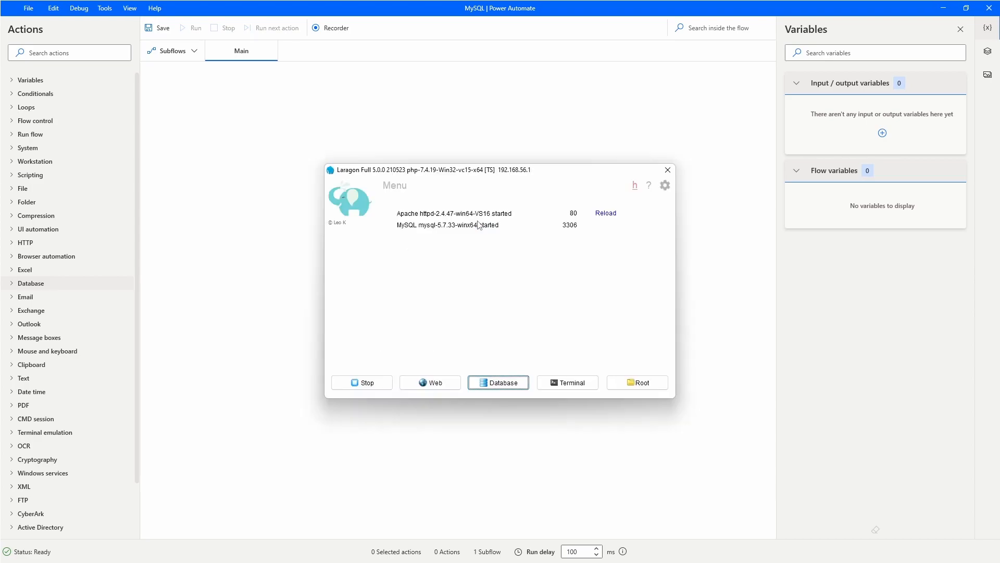
Step: Switch to Chrome and download the Windows (x86, 64-bit) MSI Installer of MySQL Connector/ODBC 8.0.28 without logging in
key(alt+Tab)
key(alt+Tab)
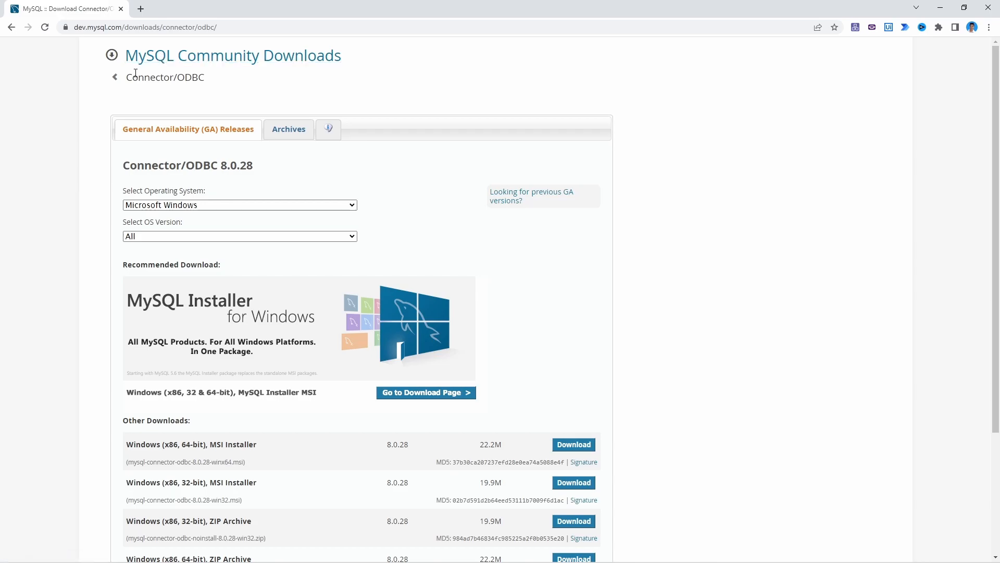
key(ctrl+l)
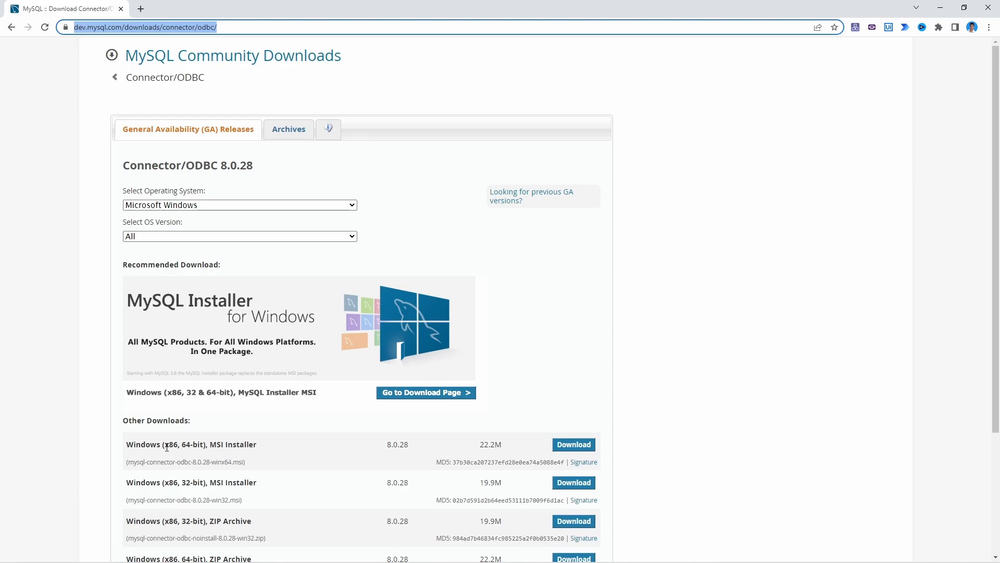
drag(164, 444, 602, 453)
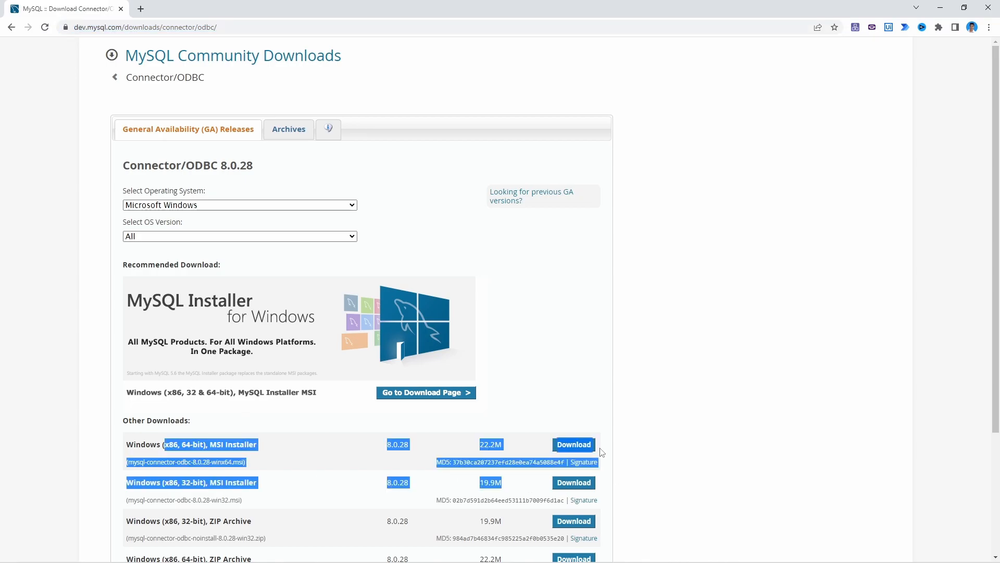
click(622, 458)
click(574, 446)
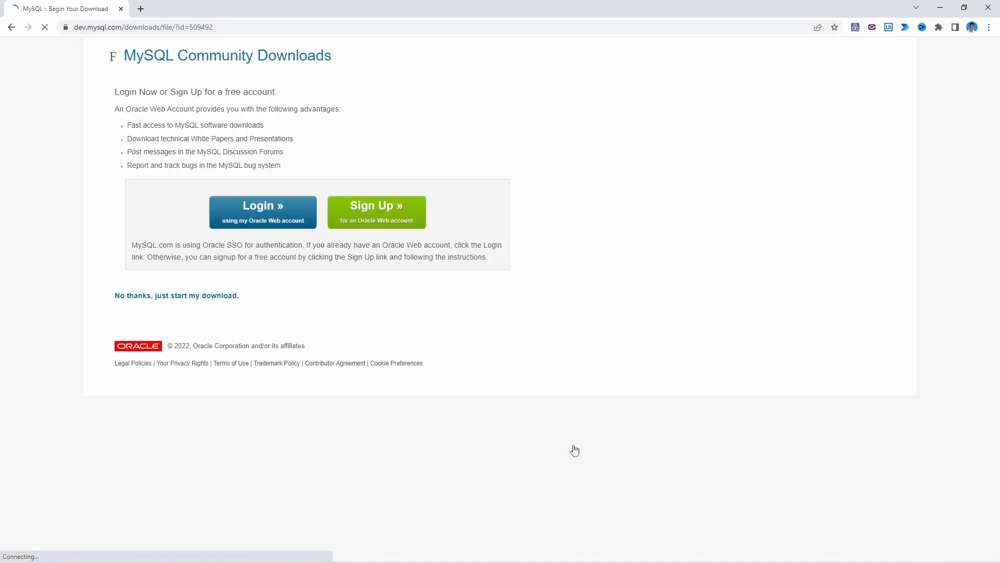
click(164, 310)
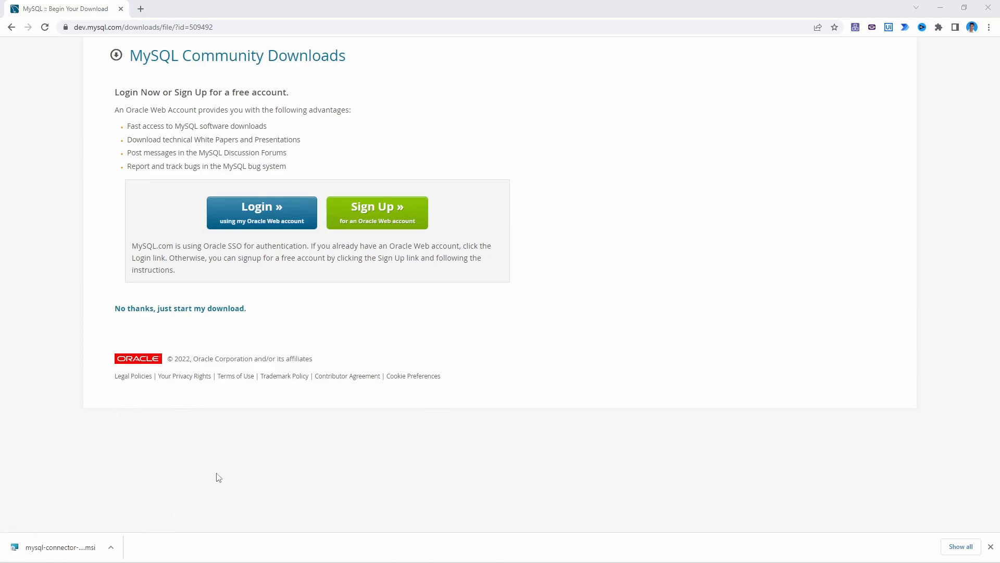
Step: Run the downloaded MySQL Connector/ODBC installer, accept the licence agreement and install with the Typical setup type
click(60, 545)
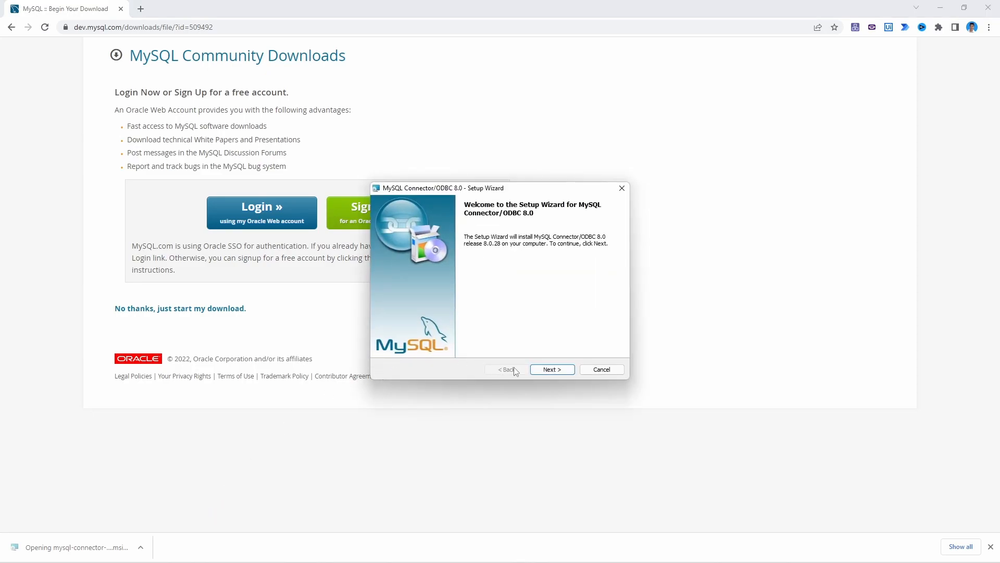
click(554, 371)
click(461, 333)
click(552, 369)
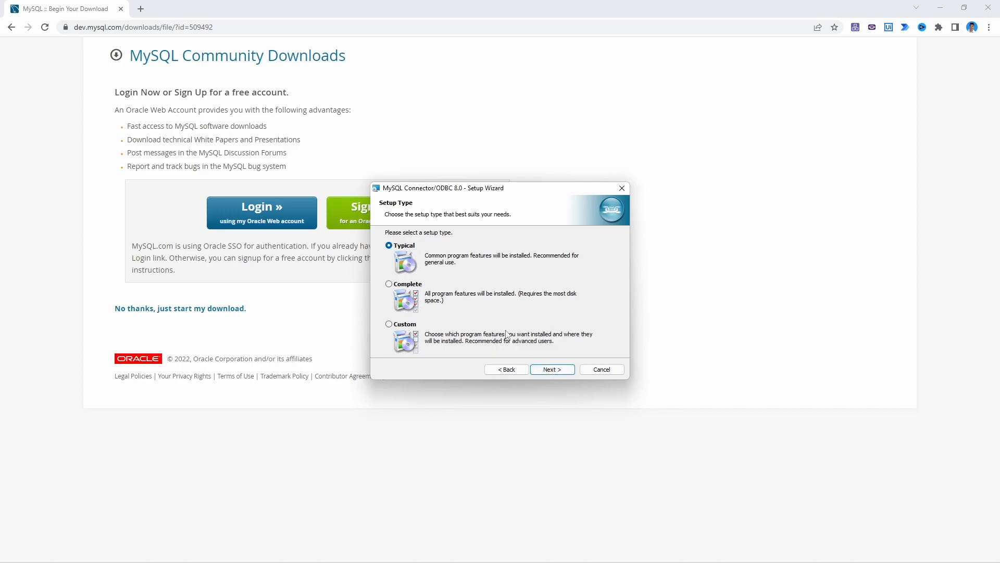
click(553, 369)
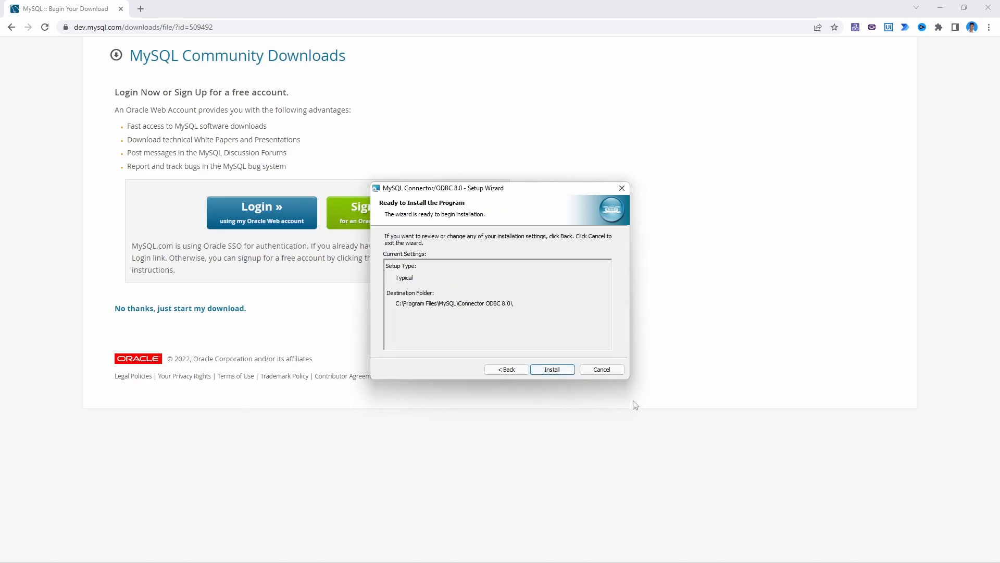
click(554, 370)
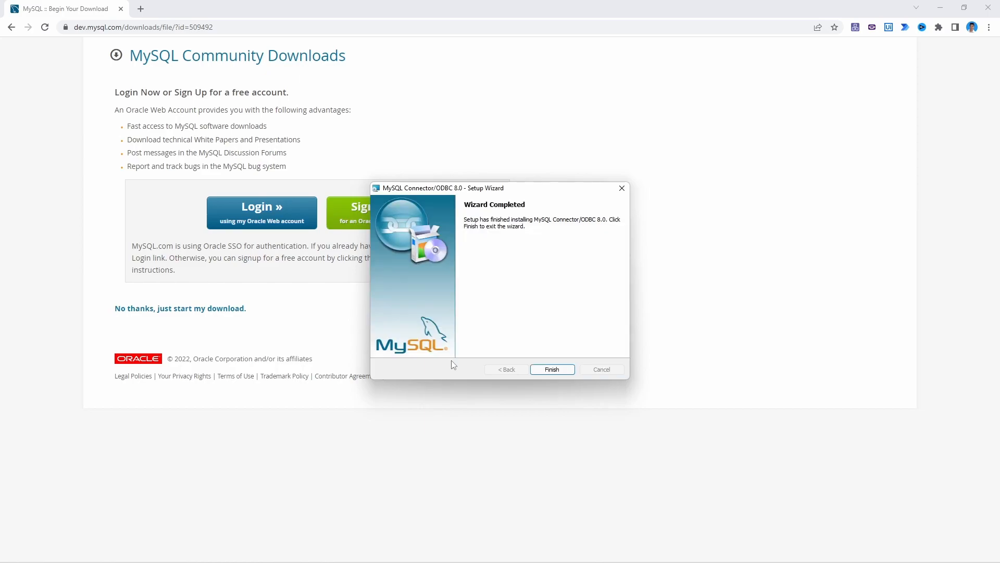
click(552, 371)
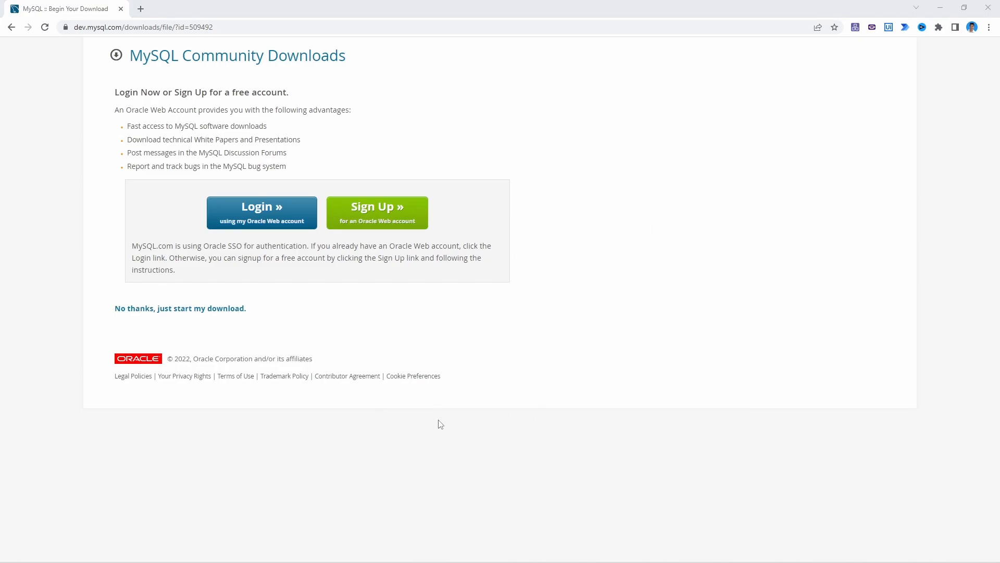
Step: Open ODBC Data Sources (64-bit) and start a new File DSN that uses the MySQL ODBC 8.0 Unicode Driver
key(super)
text(d)
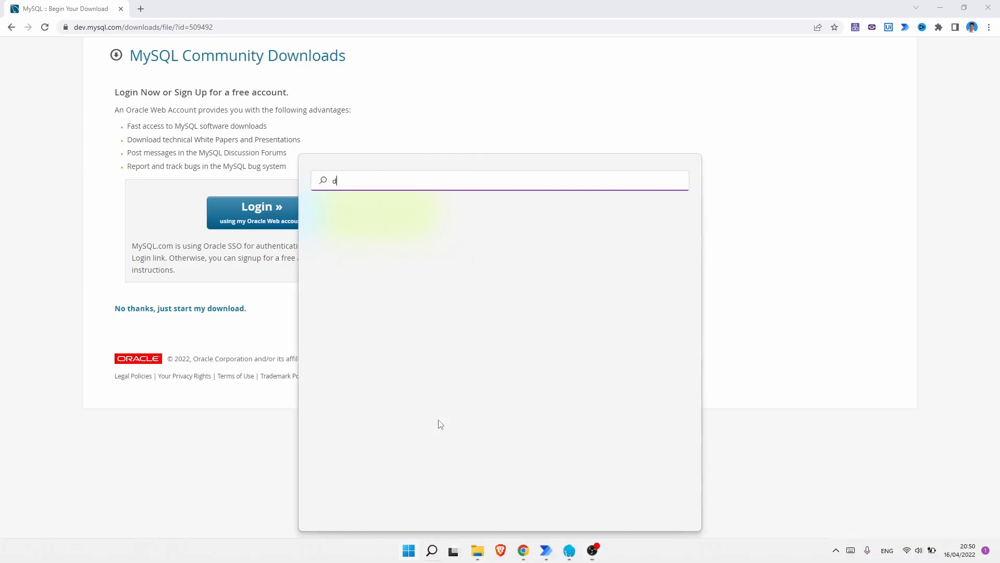
text(ata sources)
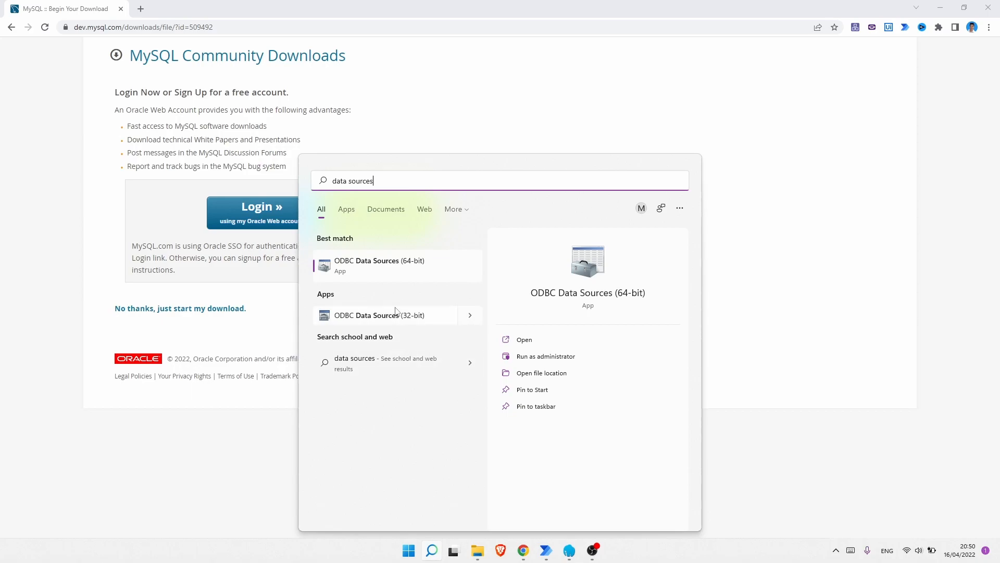
click(405, 271)
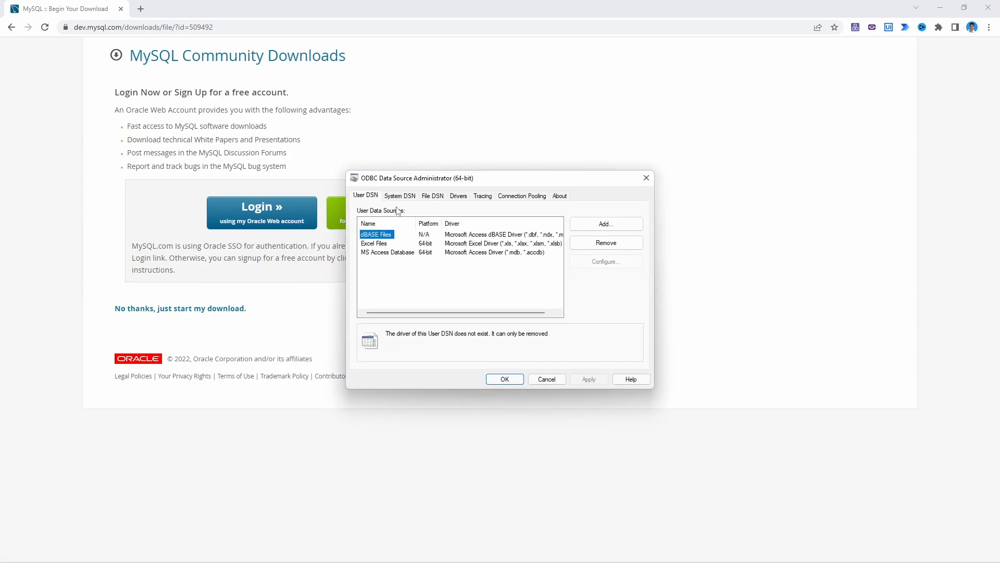
click(426, 200)
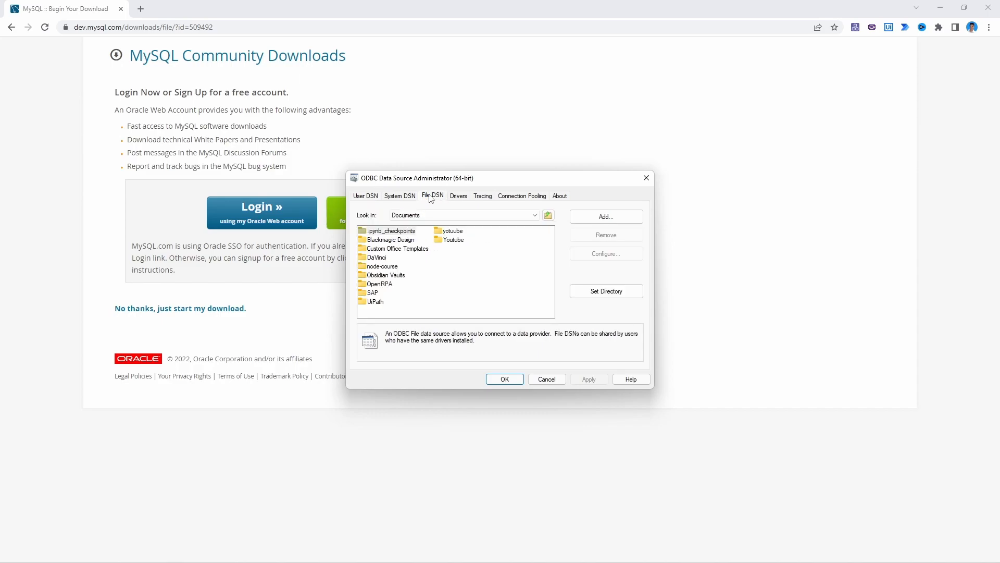
click(601, 223)
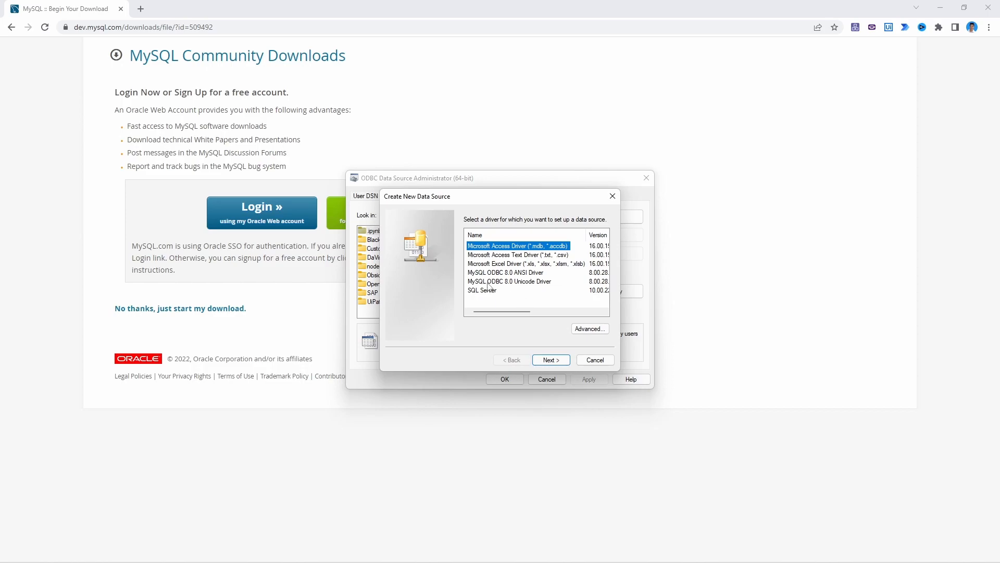
click(528, 284)
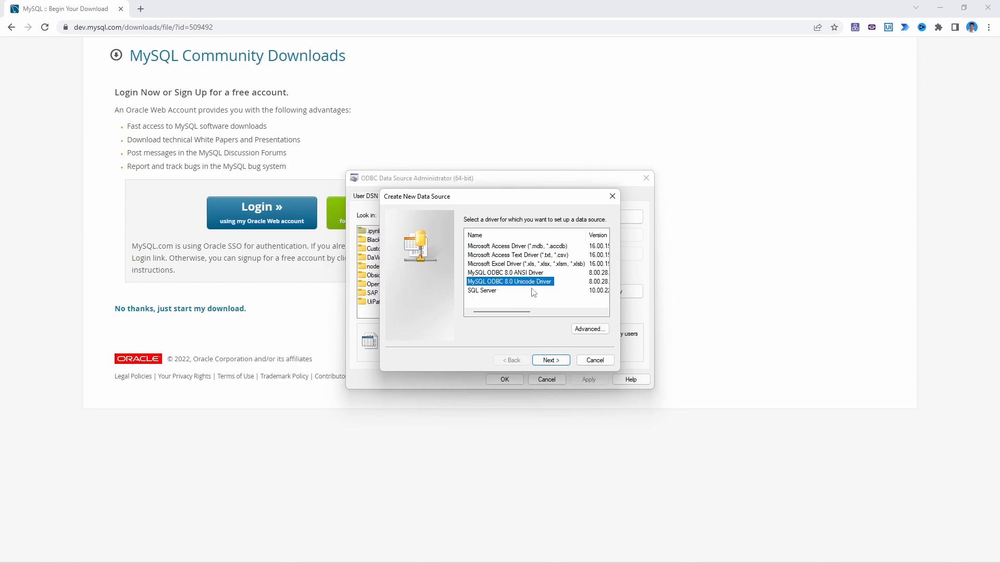
click(551, 359)
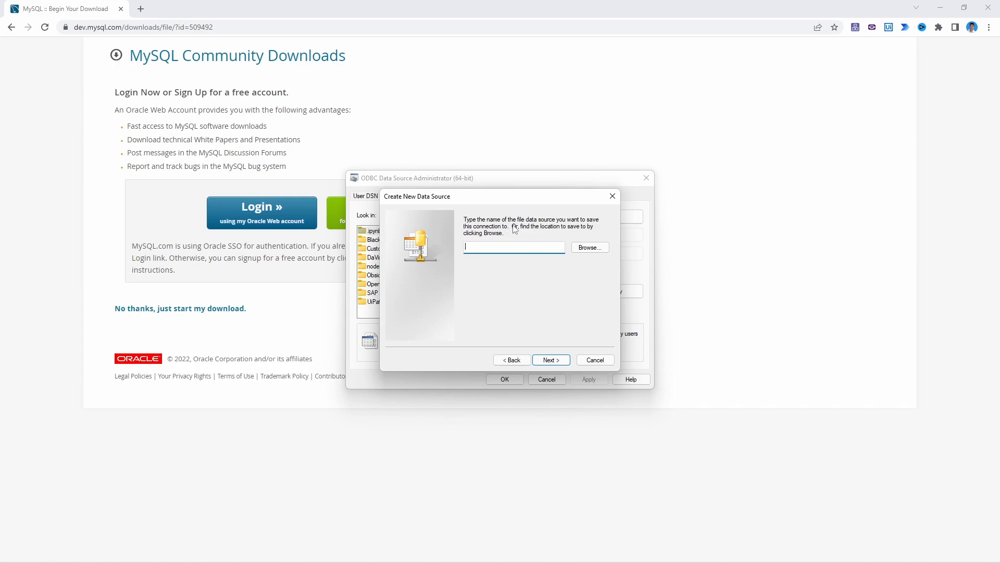
Step: Name the new file data source localhost in the Documents folder and finish the creation wizard
click(588, 248)
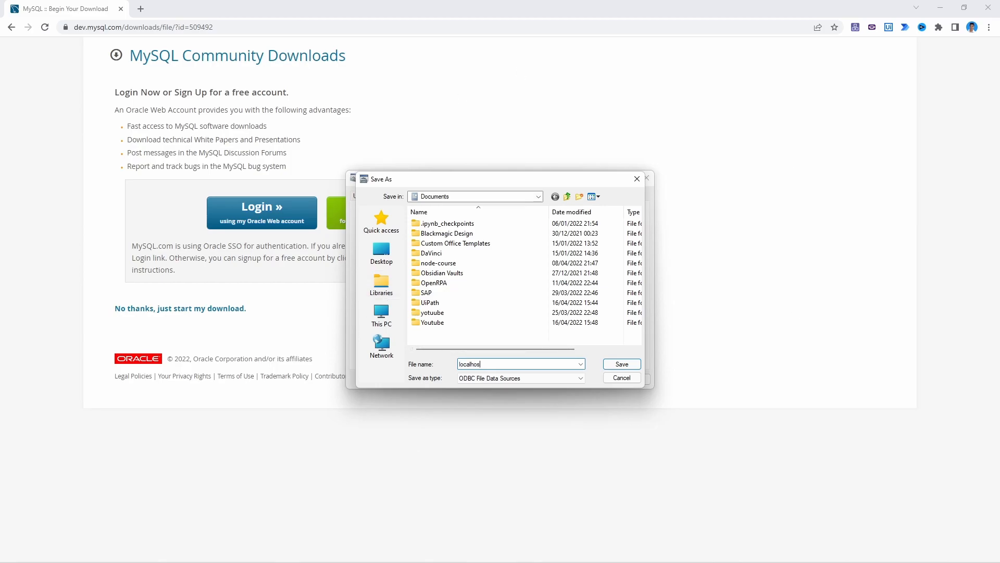
click(615, 364)
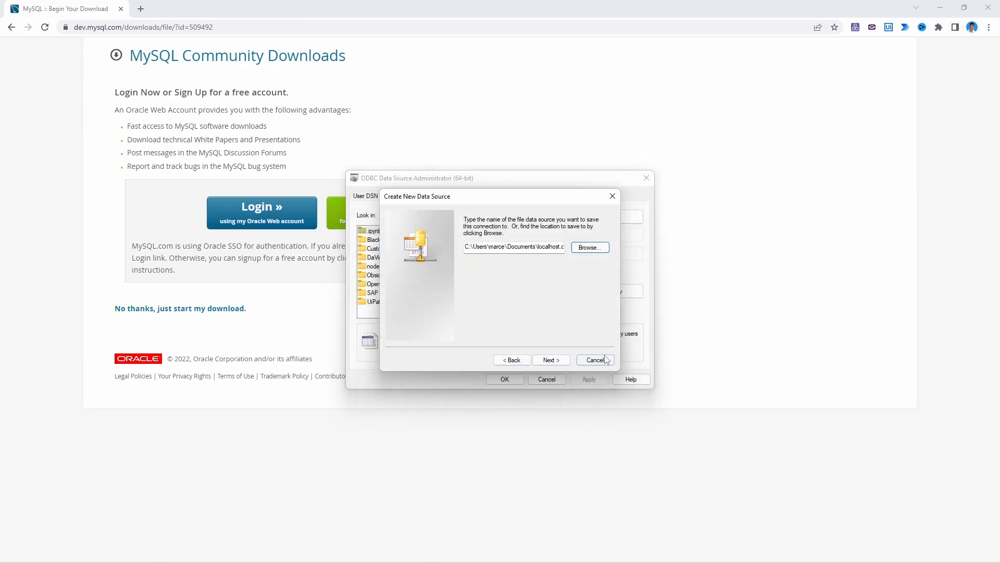
click(569, 359)
click(567, 359)
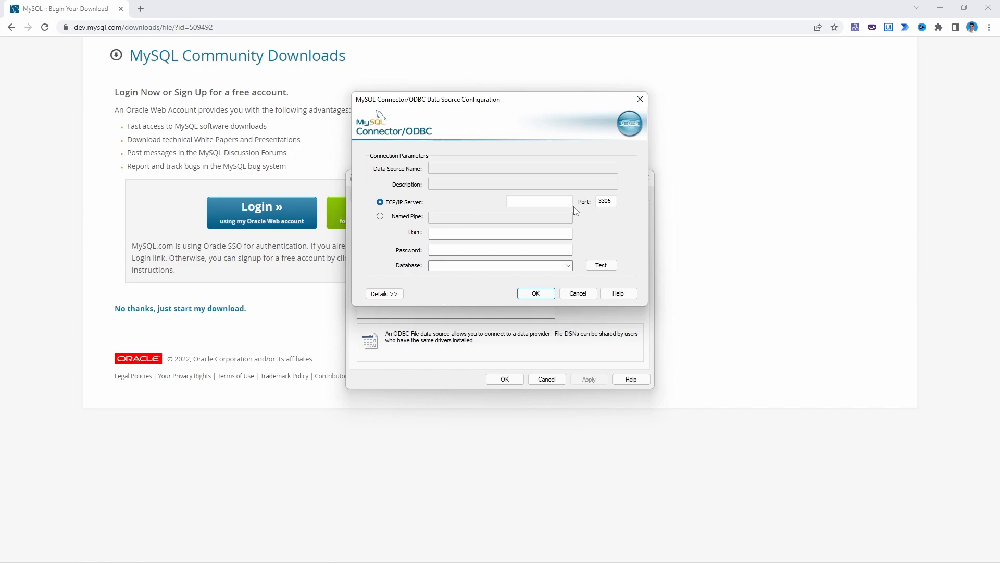
Step: Set the TCP/IP server to 127.0.0.1 and the user to root with an empty password, and test the connection
mouse_move(559, 556)
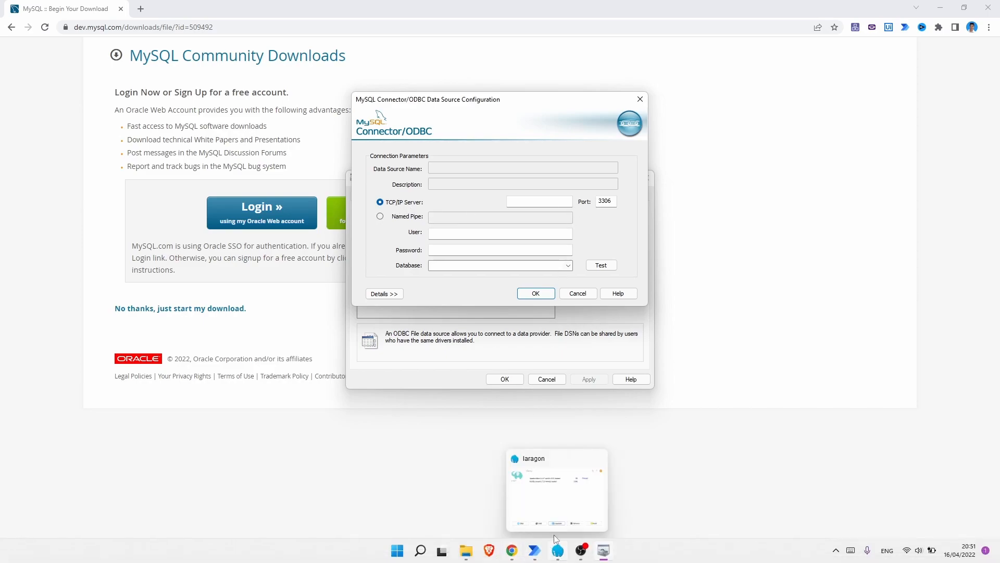
click(537, 206)
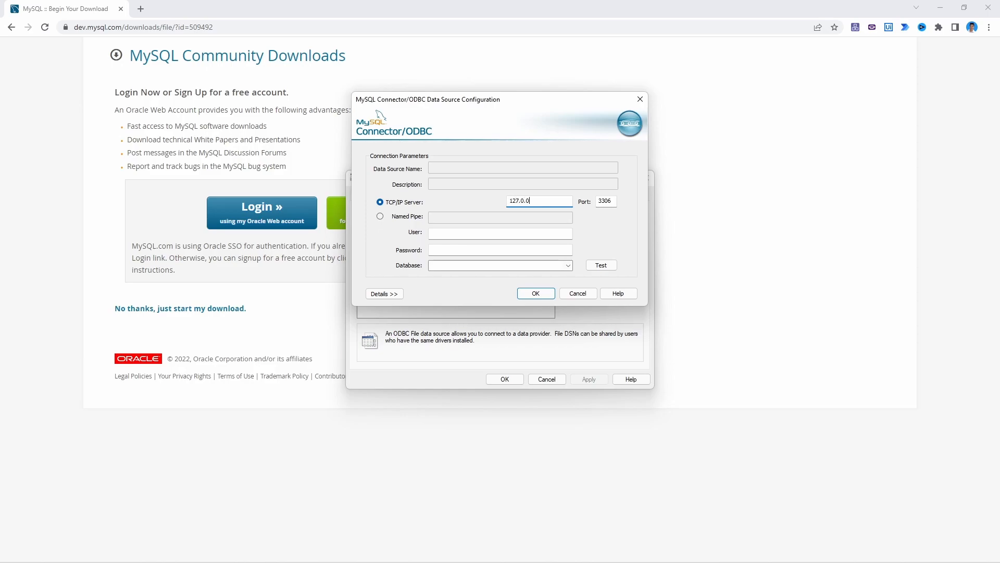
double_click(604, 201)
click(558, 551)
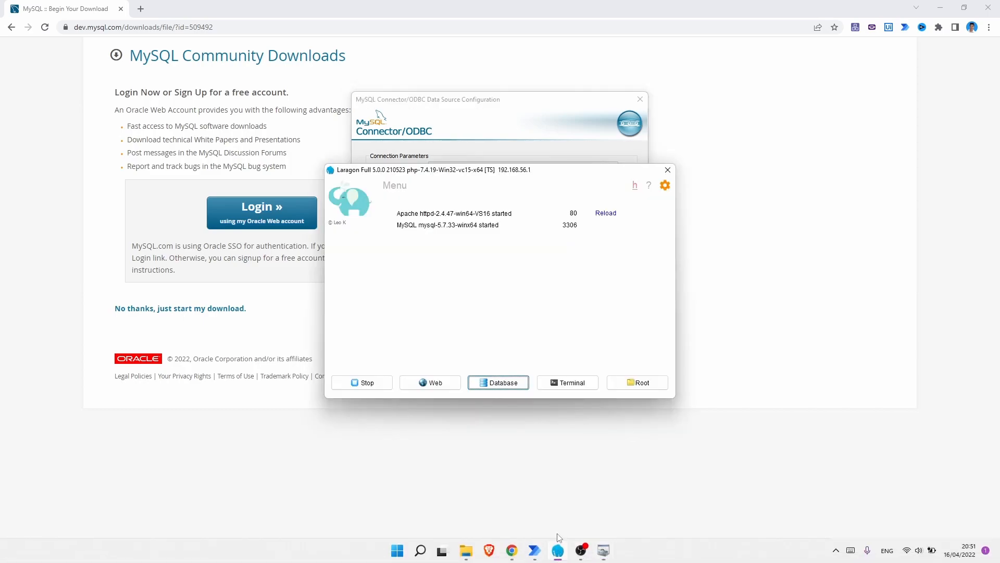
click(562, 121)
click(437, 233)
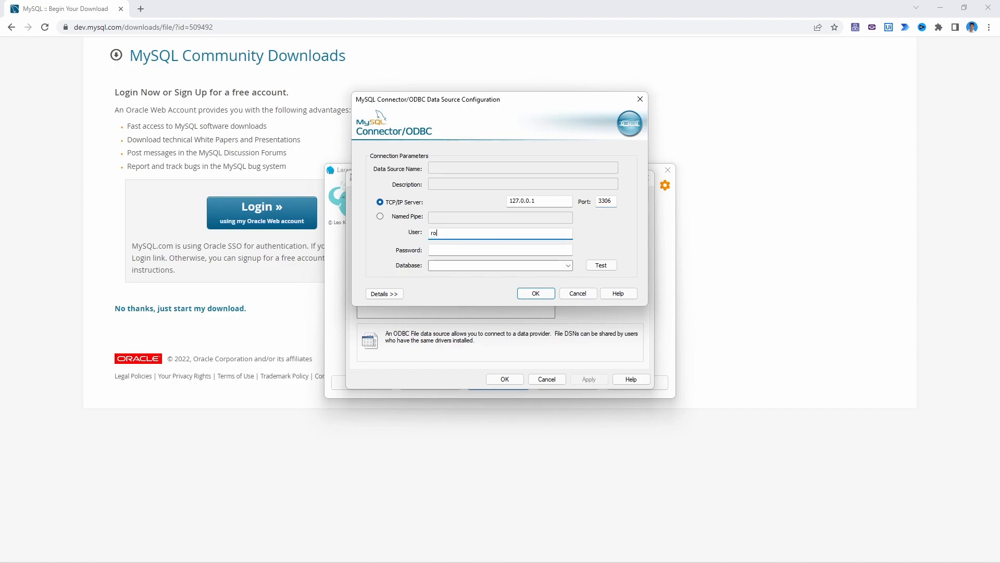
click(433, 250)
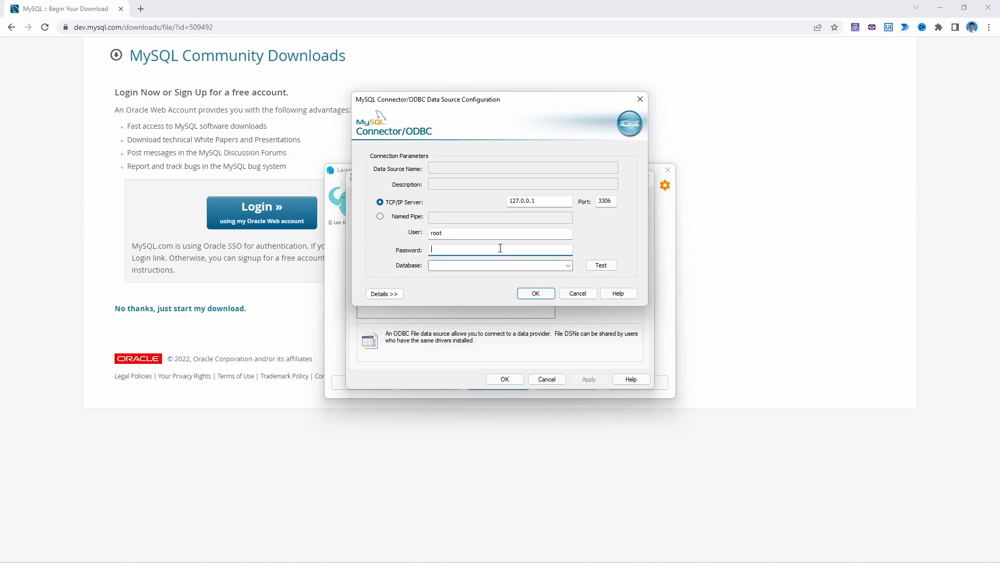
click(599, 268)
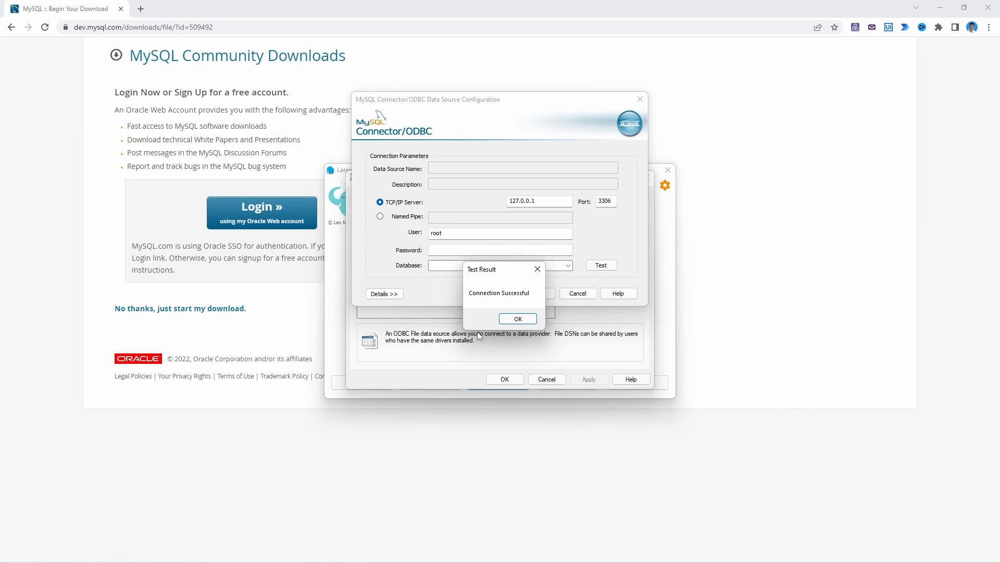
click(518, 318)
Step: Complete the data source with the power_automate database and switch back to the MySQL flow in Power Automate
click(568, 266)
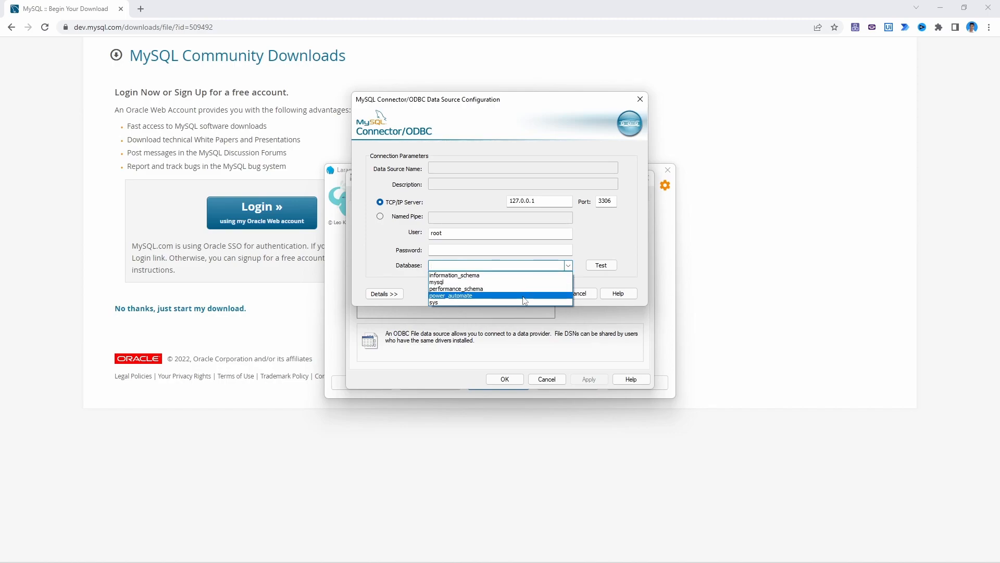
click(453, 296)
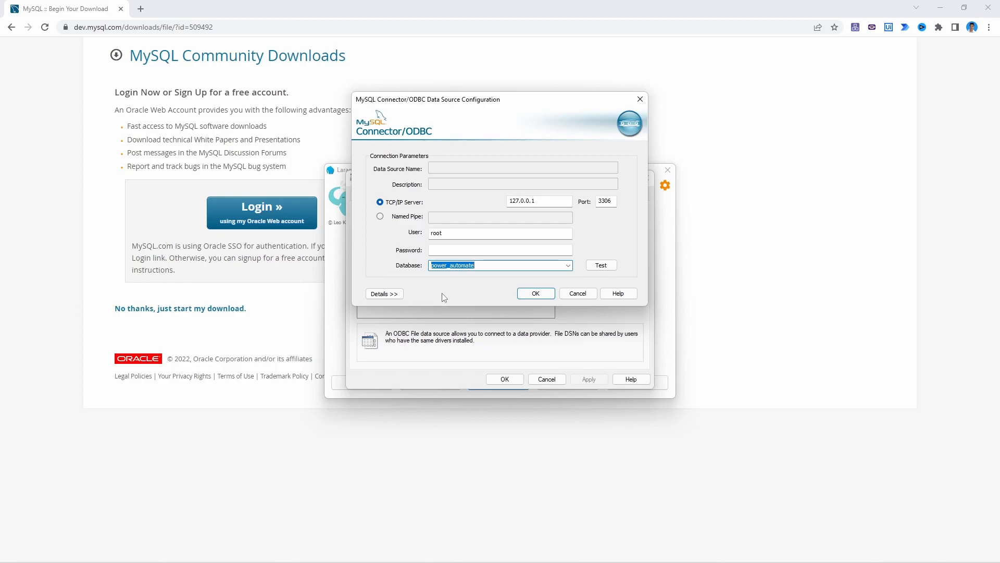
click(534, 294)
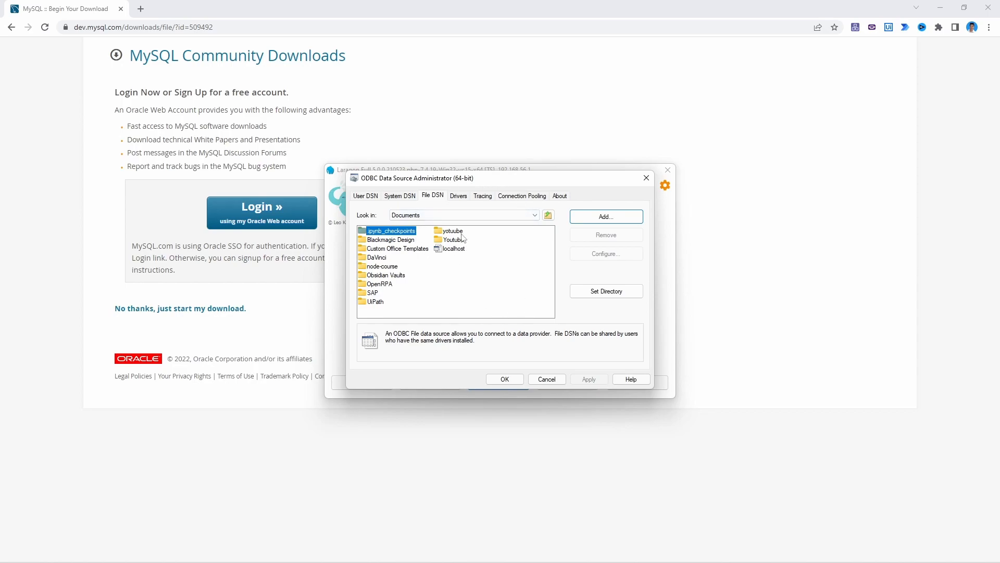
click(505, 381)
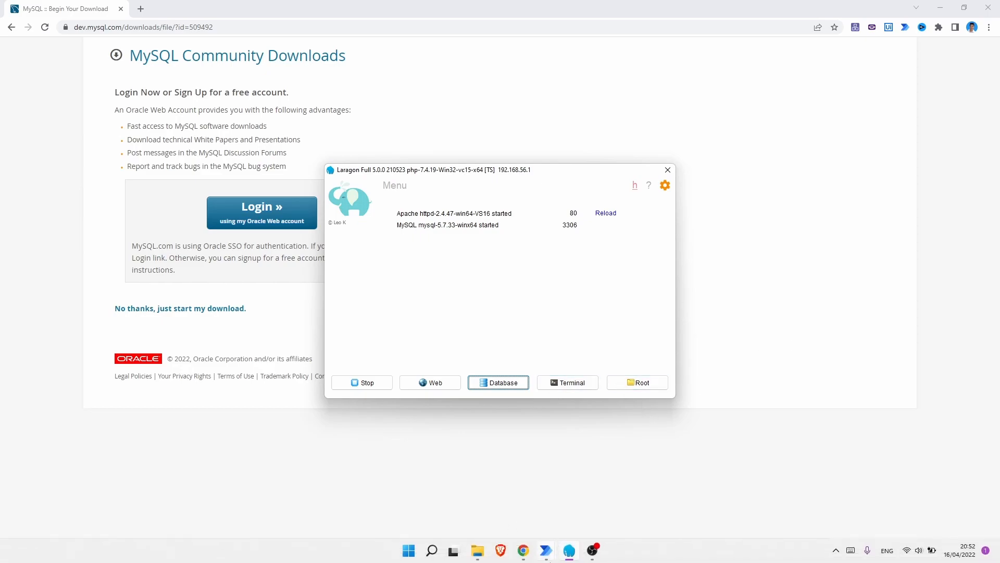
mouse_move(549, 559)
click(601, 501)
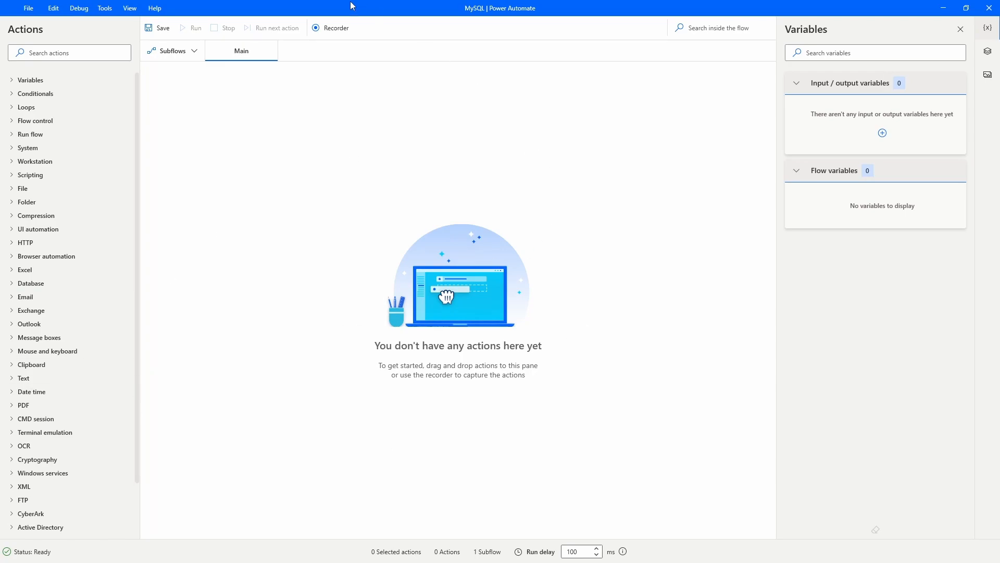
Step: Add an Open SQL connection action to the flow and choose Microsoft OLE DB Provider for ODBC Drivers as its data provider
click(35, 53)
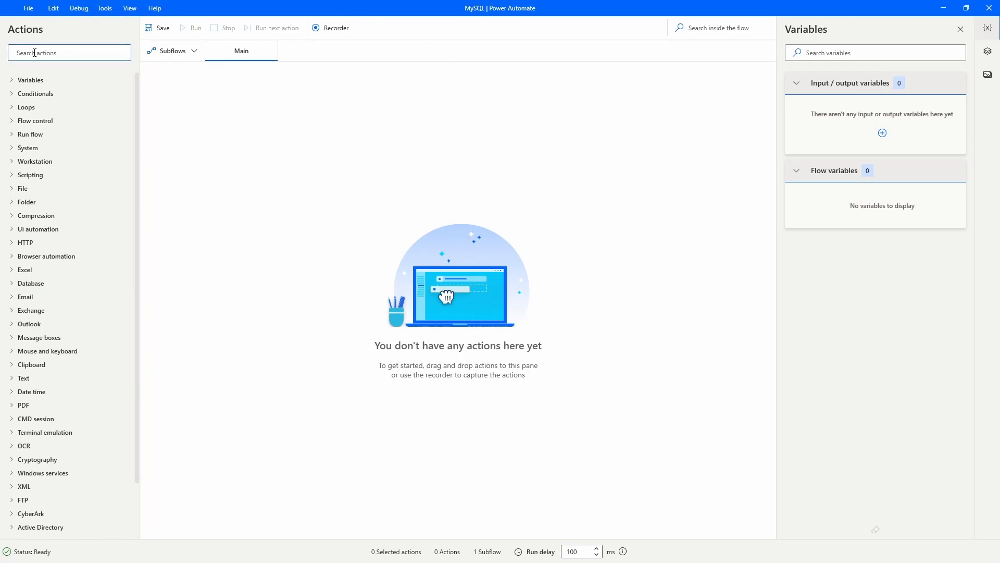
text(sql)
key(Down)
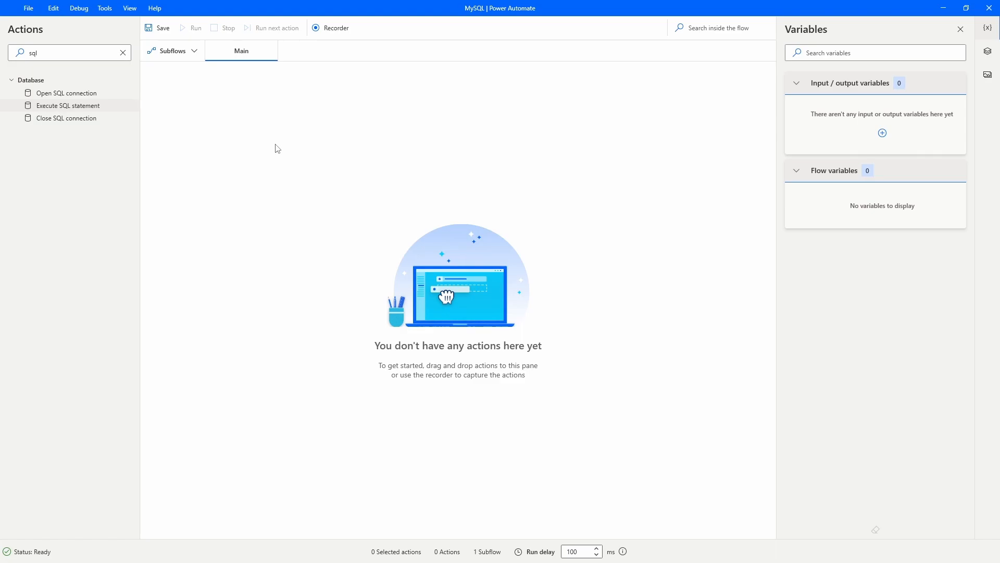
drag(81, 94, 335, 127)
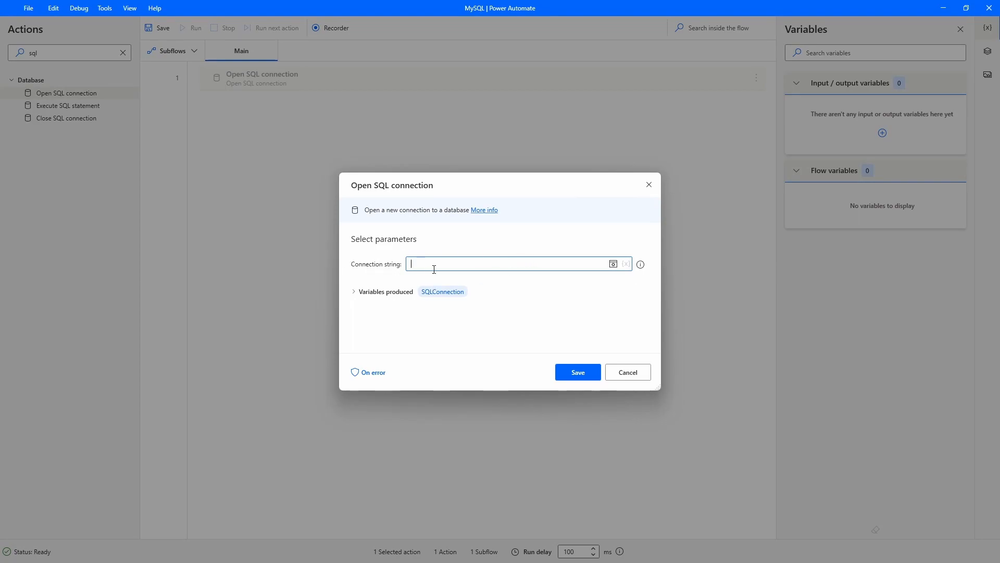
click(614, 264)
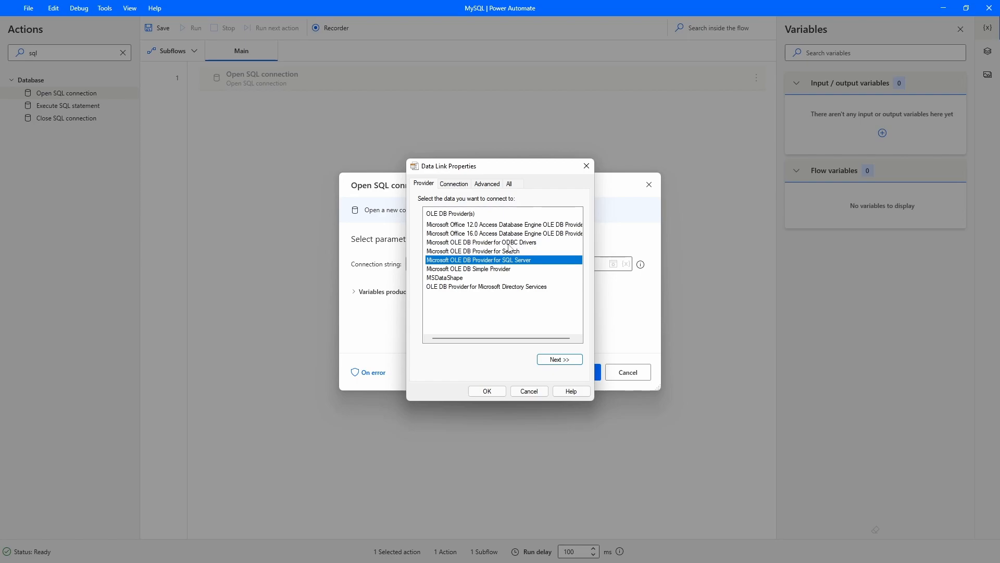
click(497, 243)
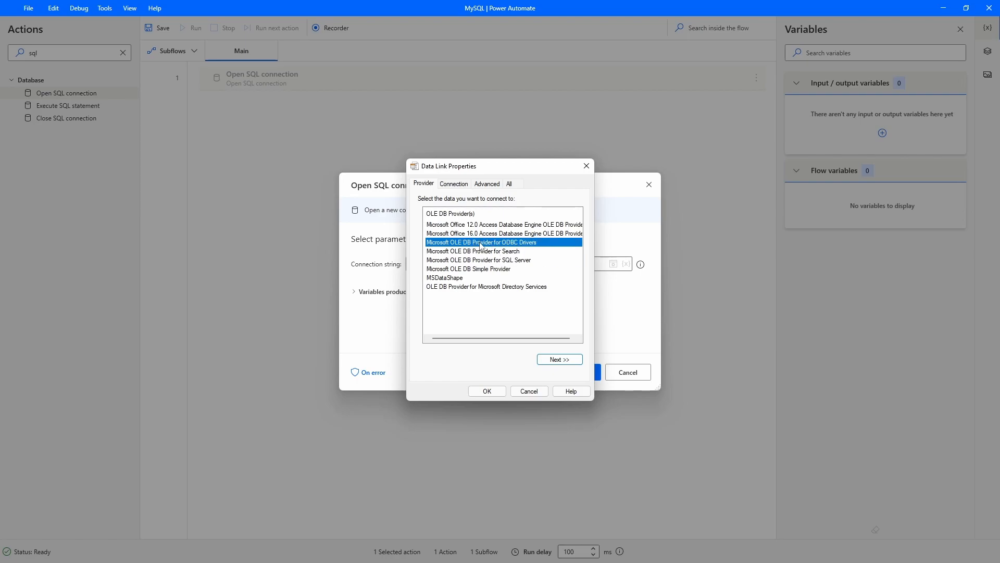
click(567, 361)
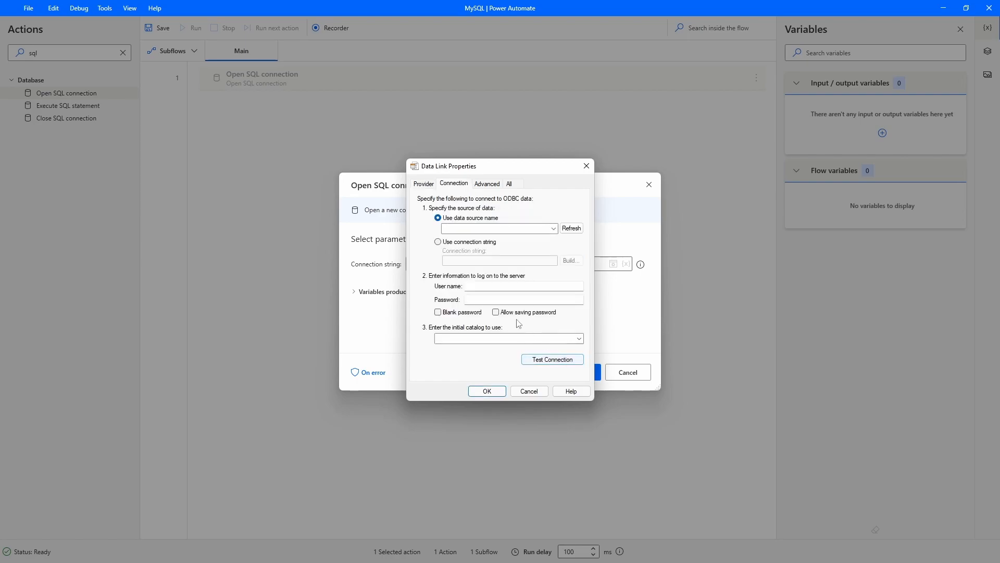
Step: Build the connection string from the localhost file data source in Documents and save the Open SQL connection action
click(440, 243)
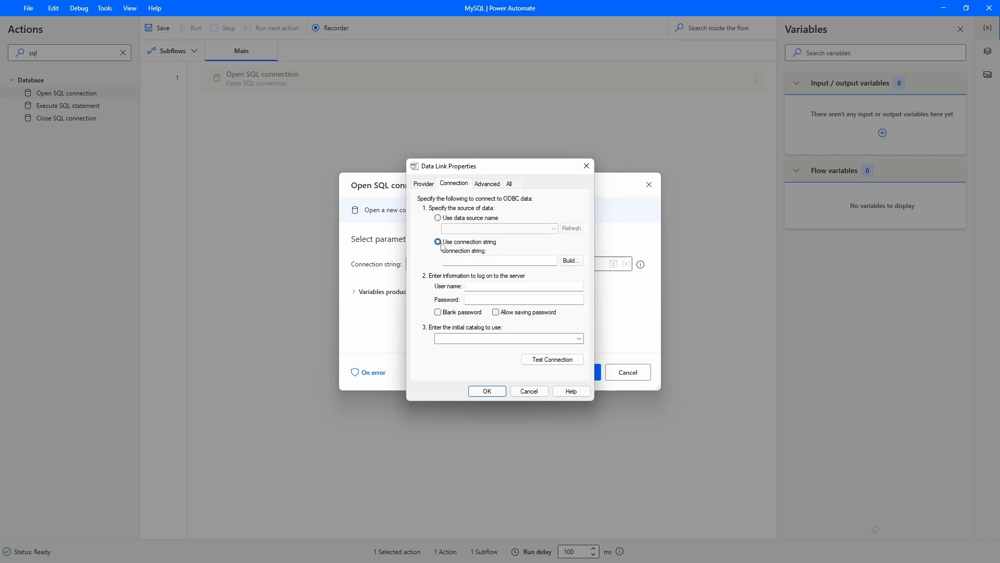
click(572, 260)
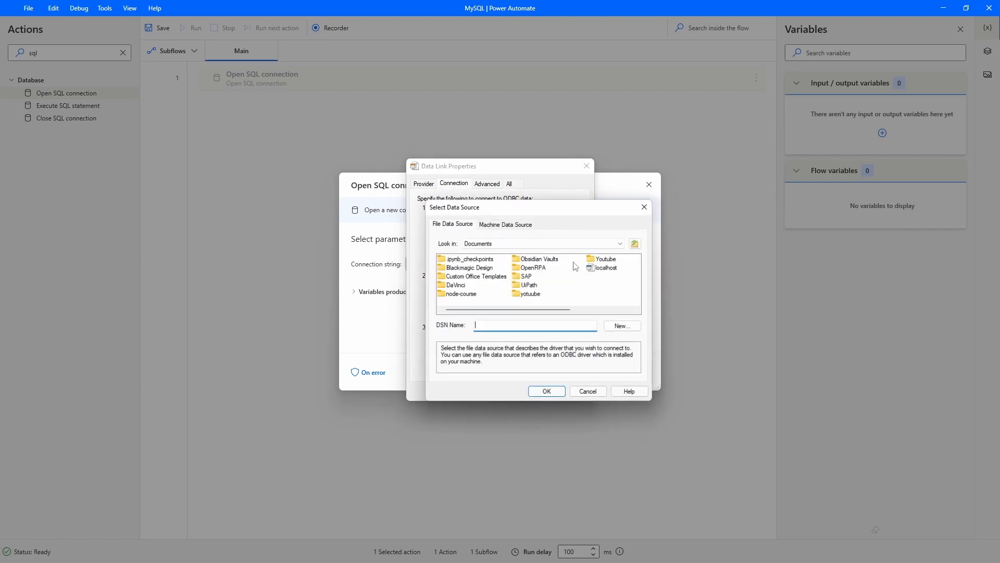
click(605, 267)
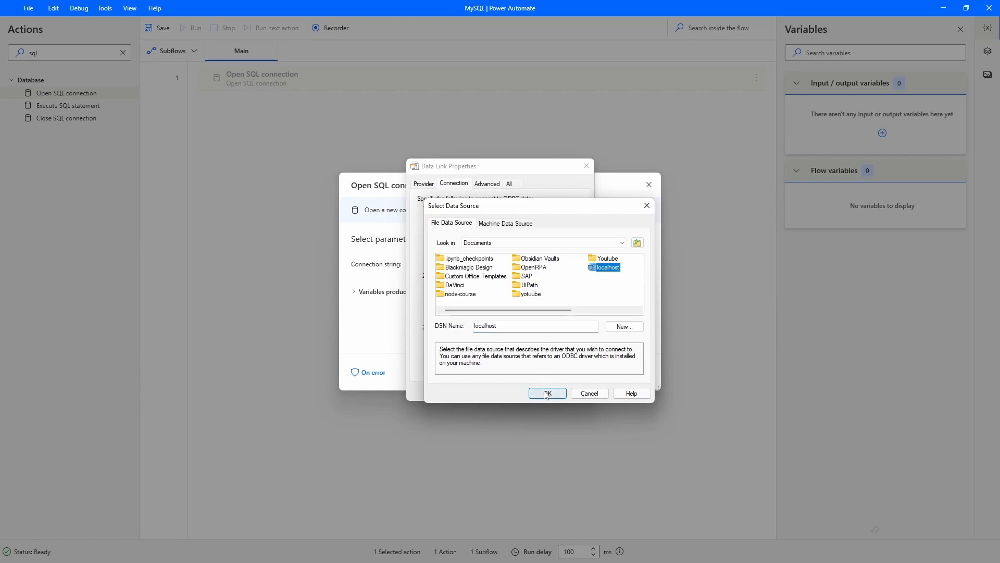
click(546, 394)
click(533, 294)
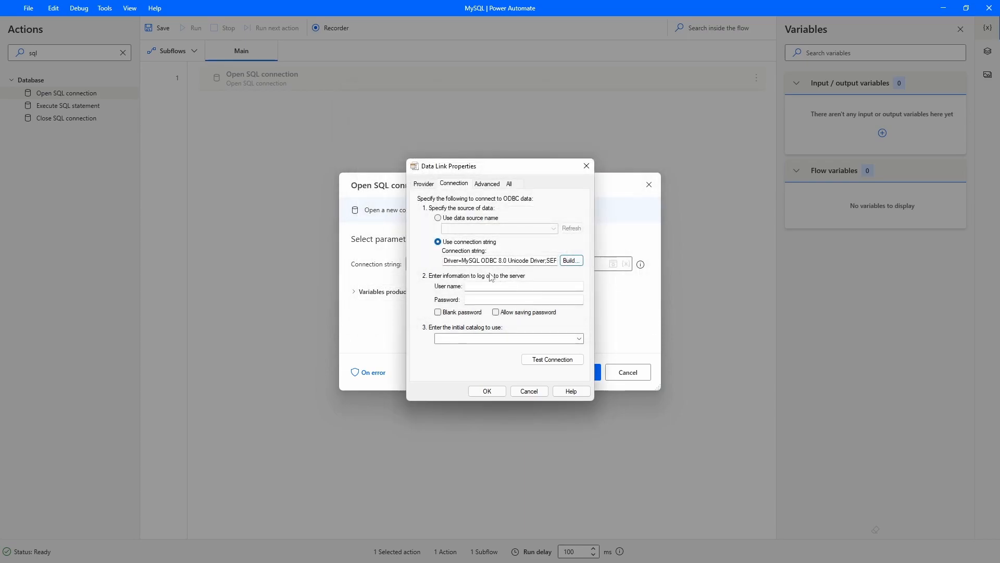
click(484, 390)
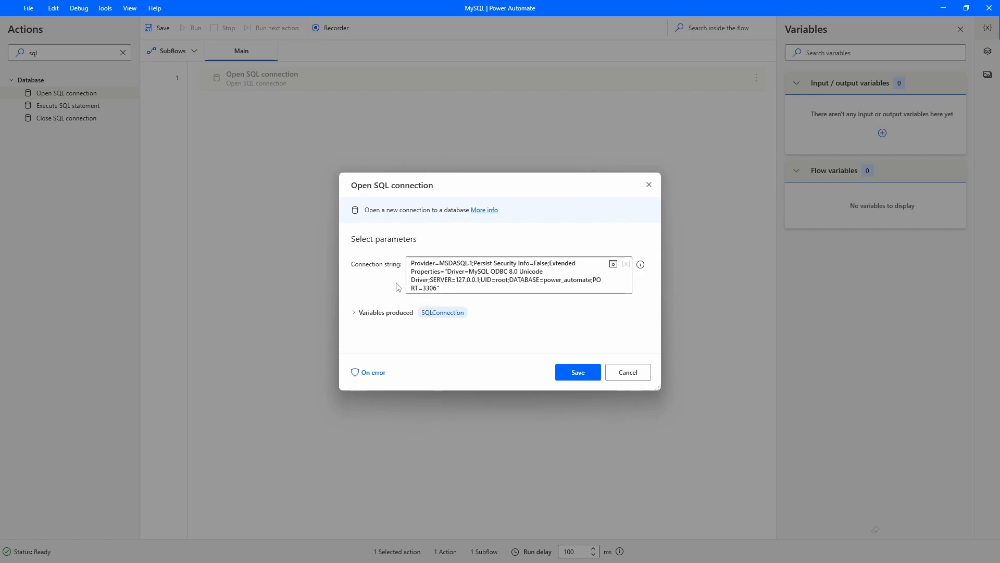
click(401, 313)
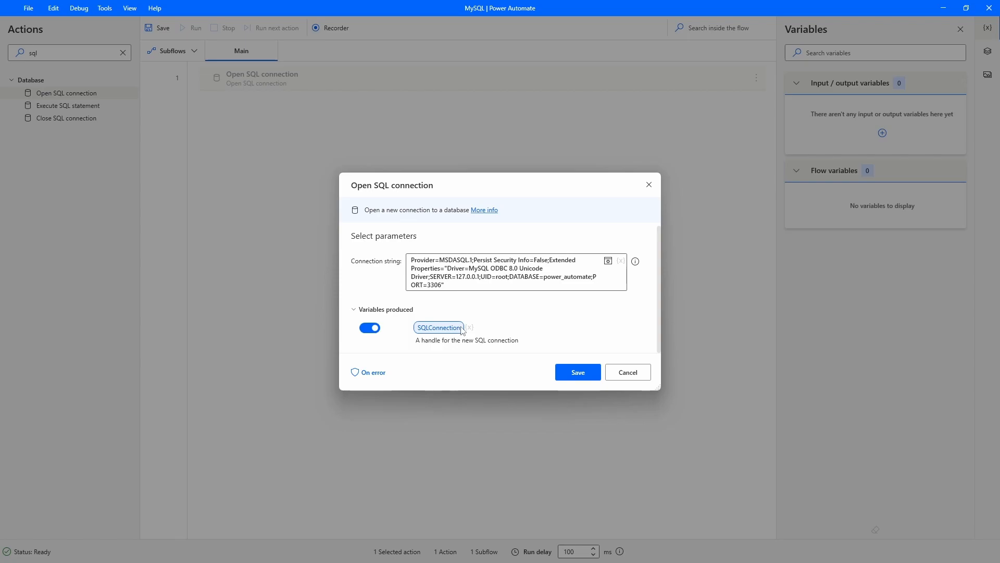
click(395, 313)
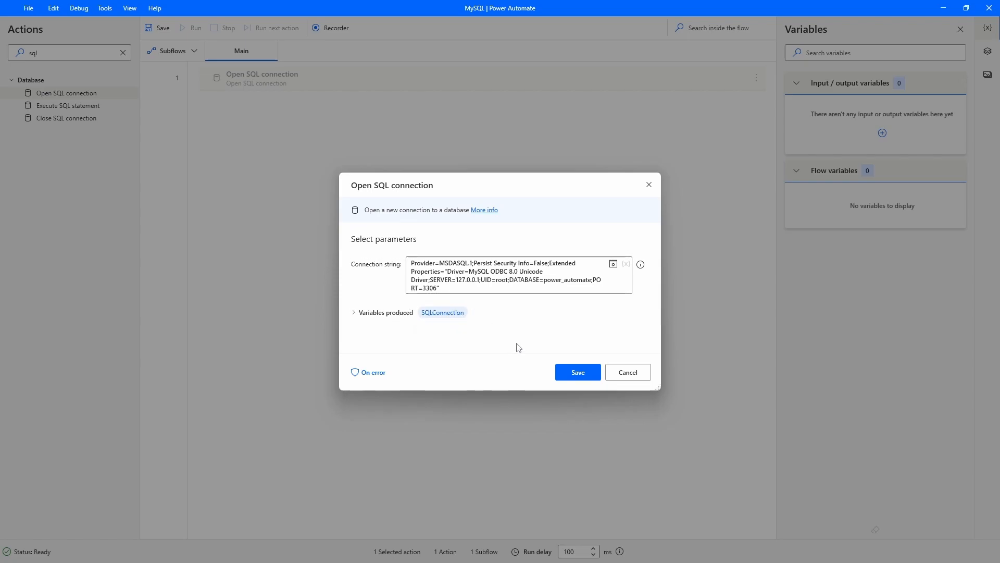
click(576, 371)
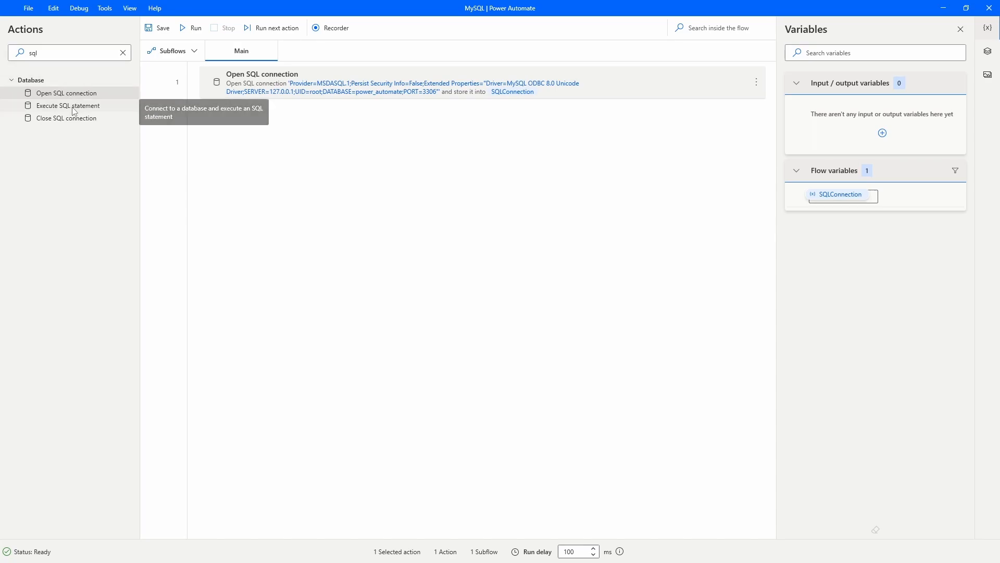
Step: Add an Execute SQL statement action after the Open SQL connection action
drag(74, 111, 281, 150)
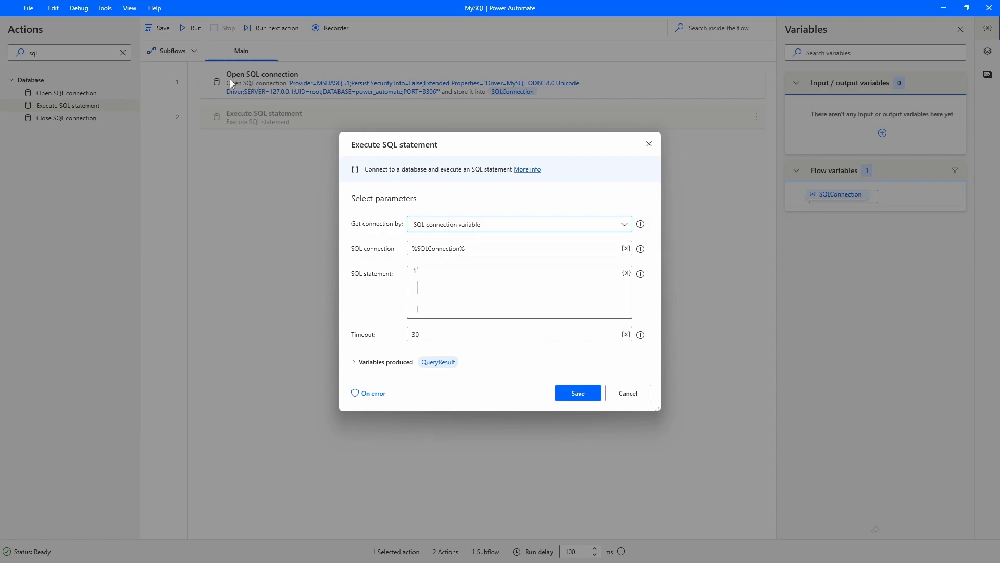
click(409, 270)
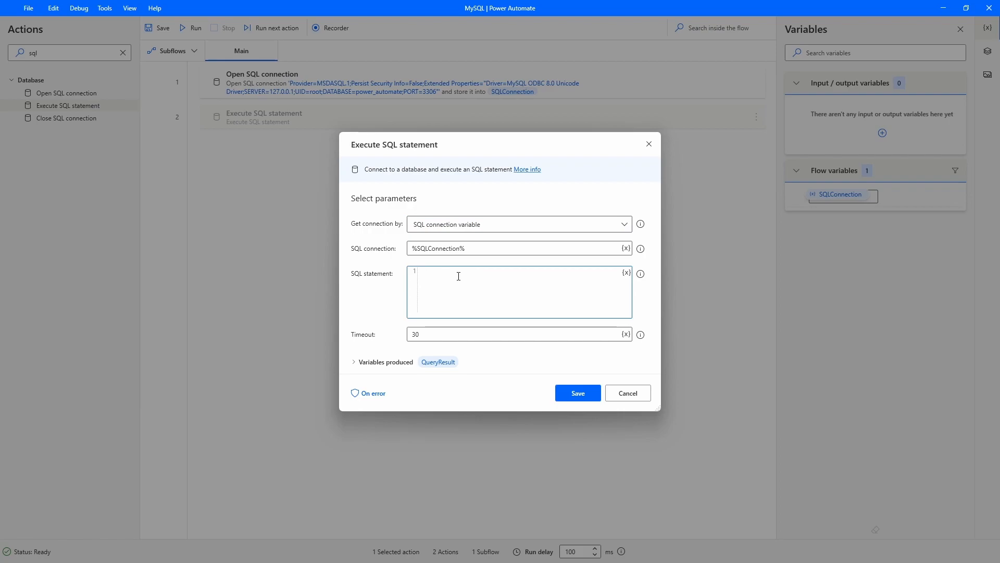
Step: Switch to Laragon, open the localhost database session, and examine the data in the power_automate database's users table
key(super)
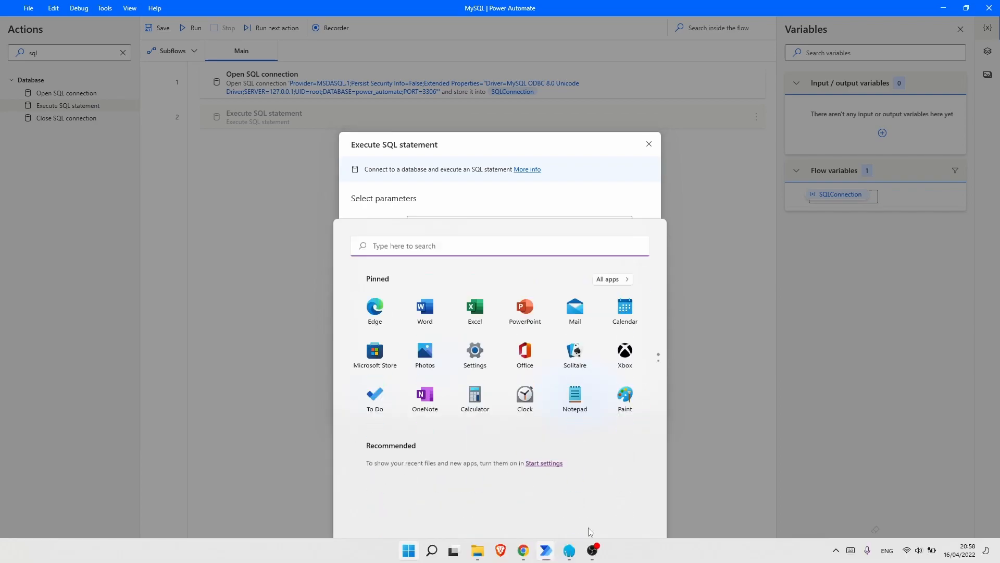
click(571, 552)
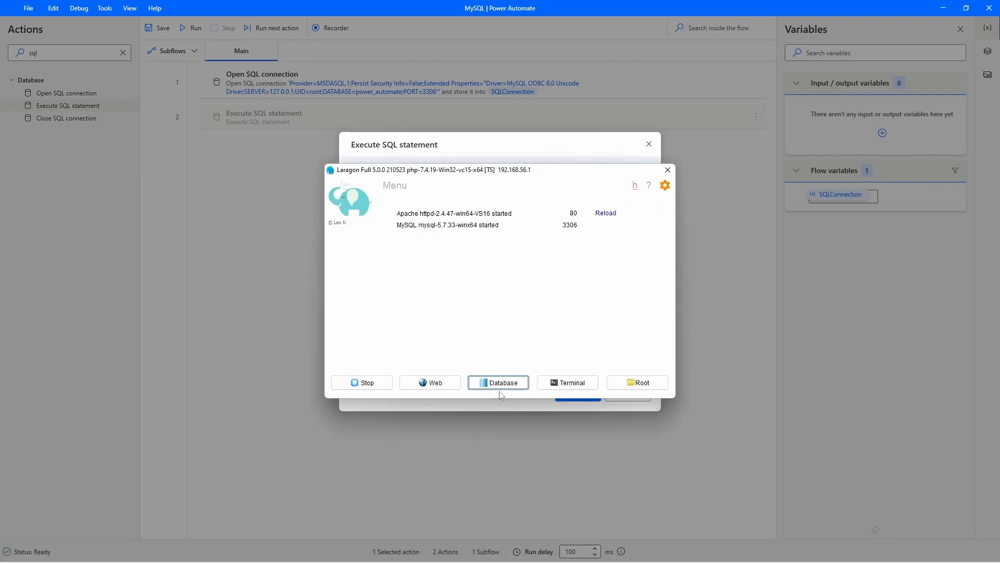
click(498, 382)
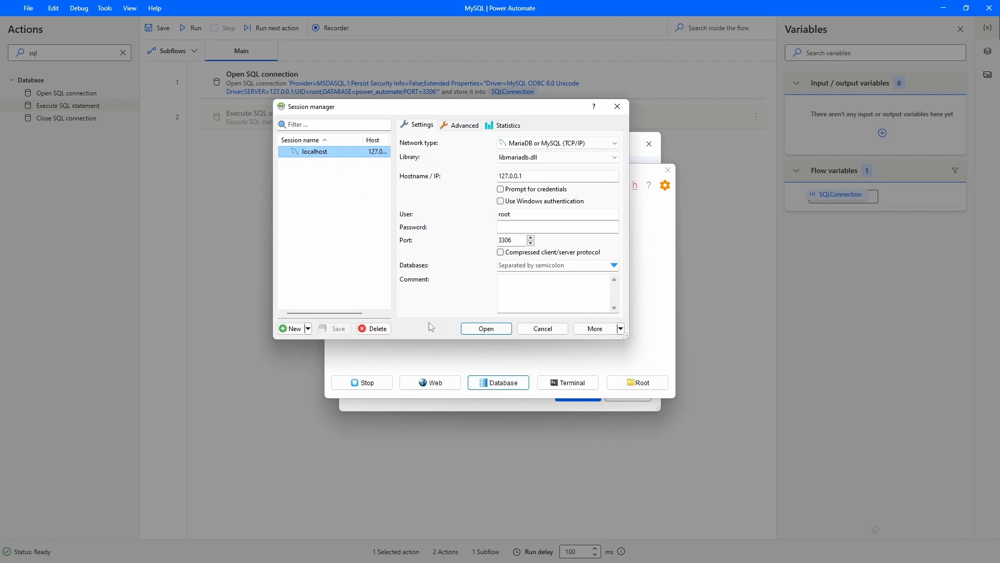
click(486, 329)
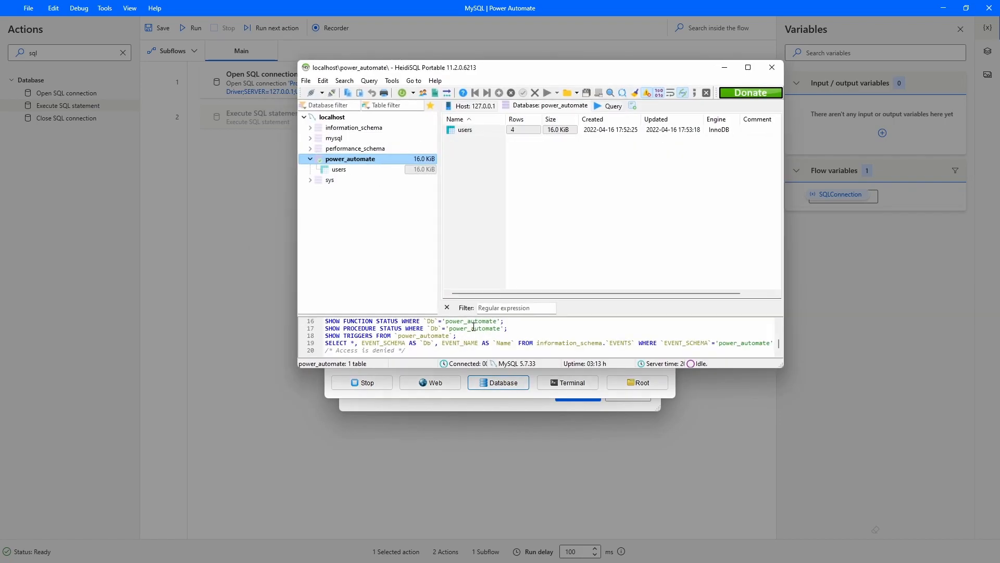
click(342, 175)
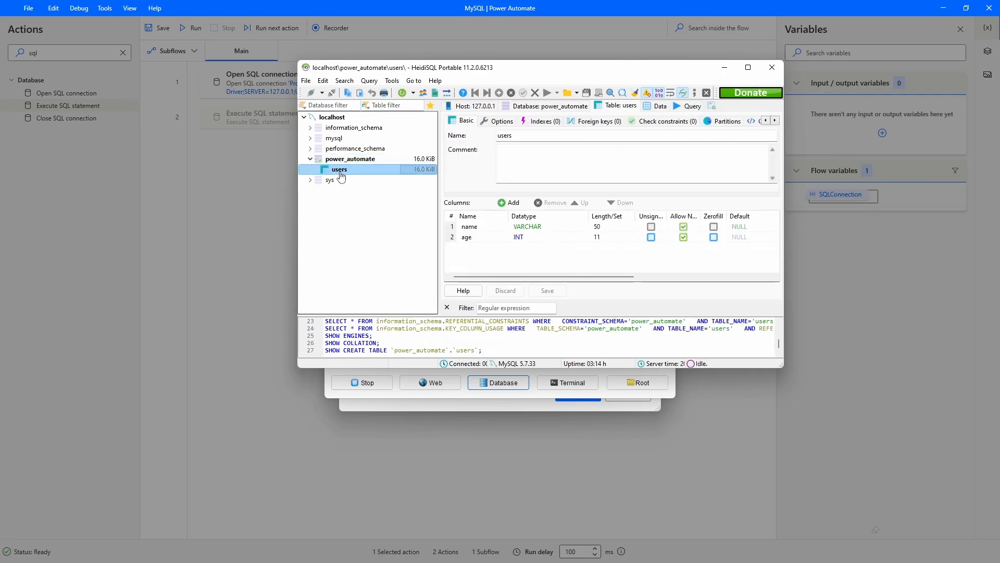
click(658, 106)
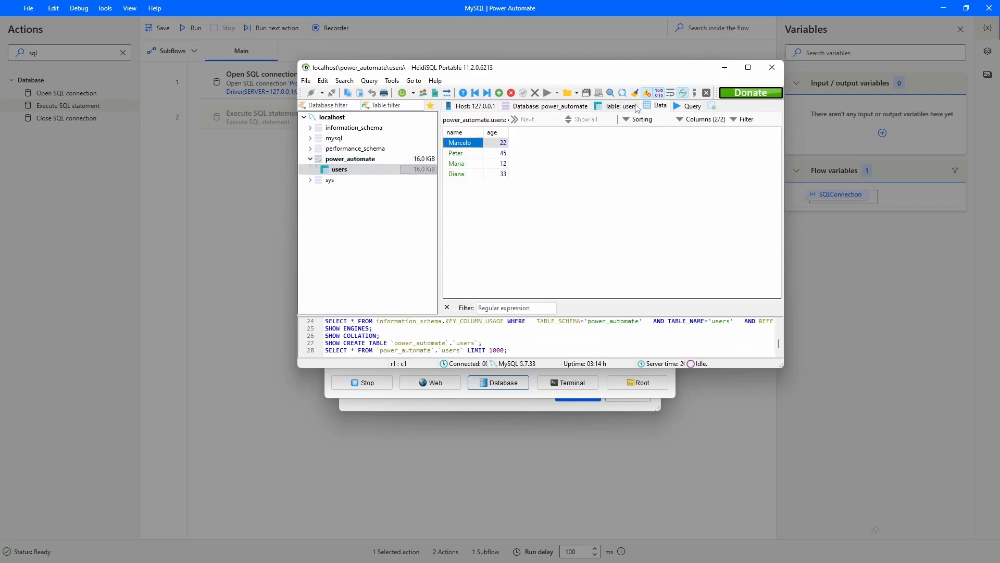
mouse_move(548, 213)
mouse_down()
mouse_move(475, 147)
mouse_move(535, 199)
mouse_up()
key(ctrl+a)
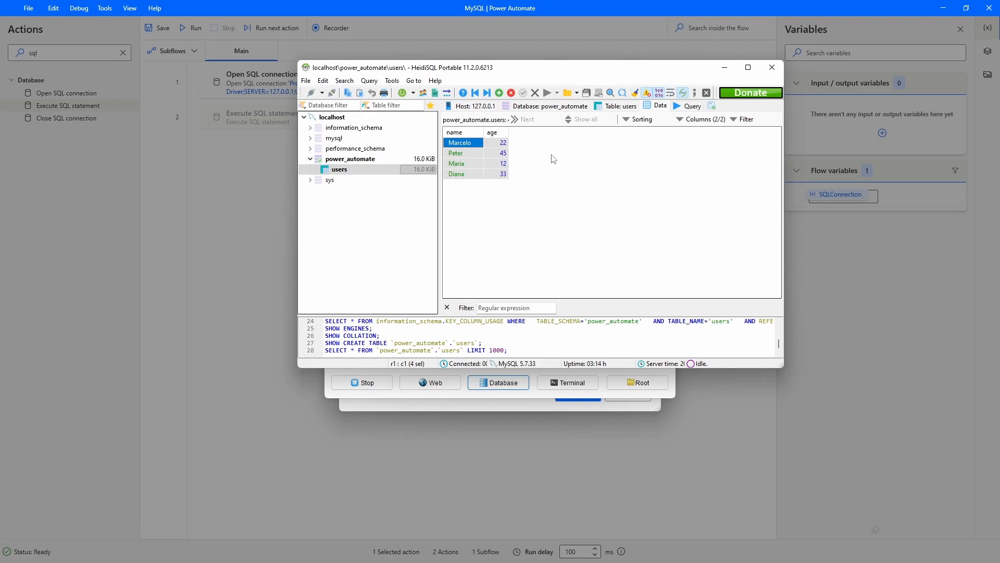
click(724, 69)
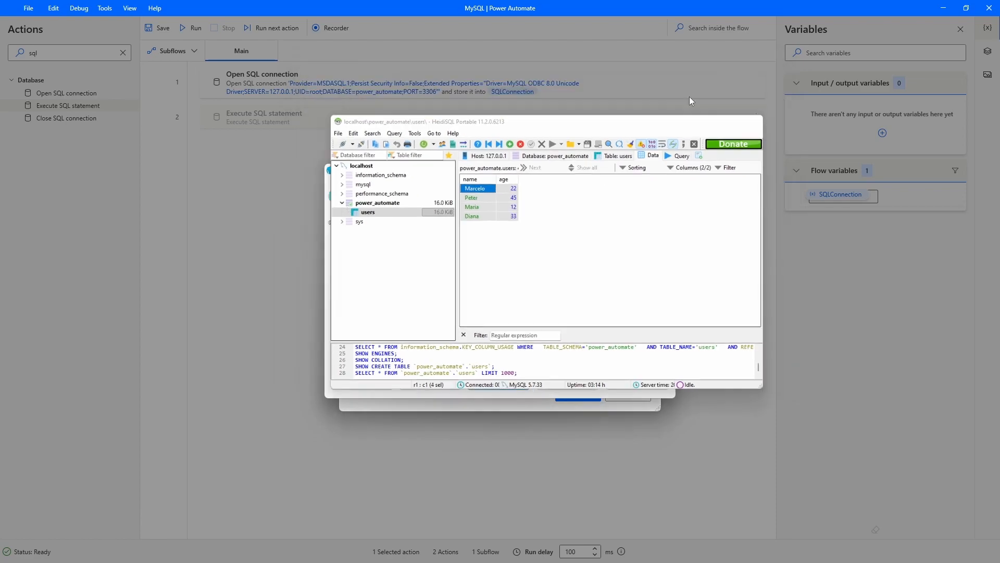
Step: Return to the Execute SQL statement action, enter the query SELECT * FROM users, and save the action
click(488, 154)
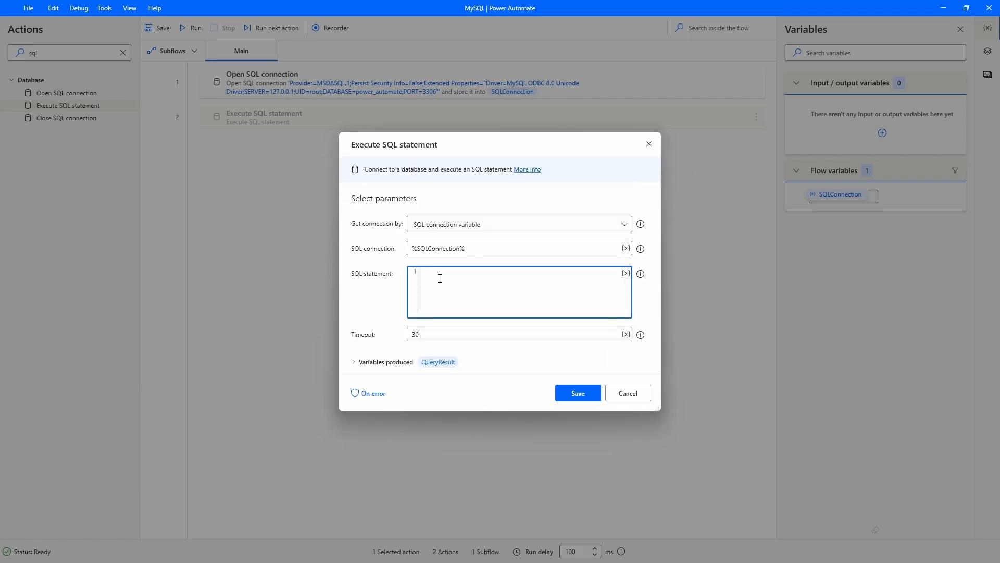
text(SELECT)
text(* FROM users)
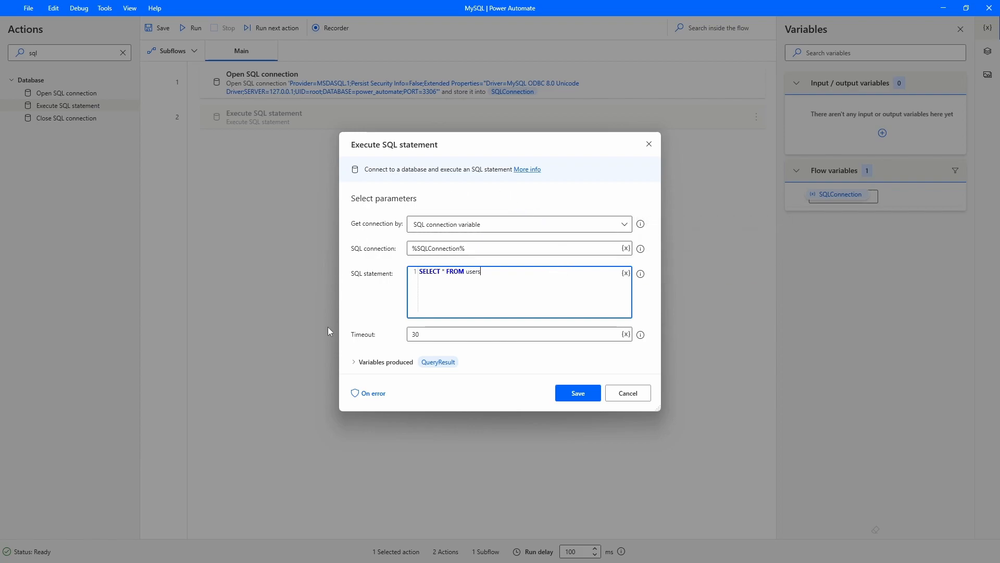
click(363, 367)
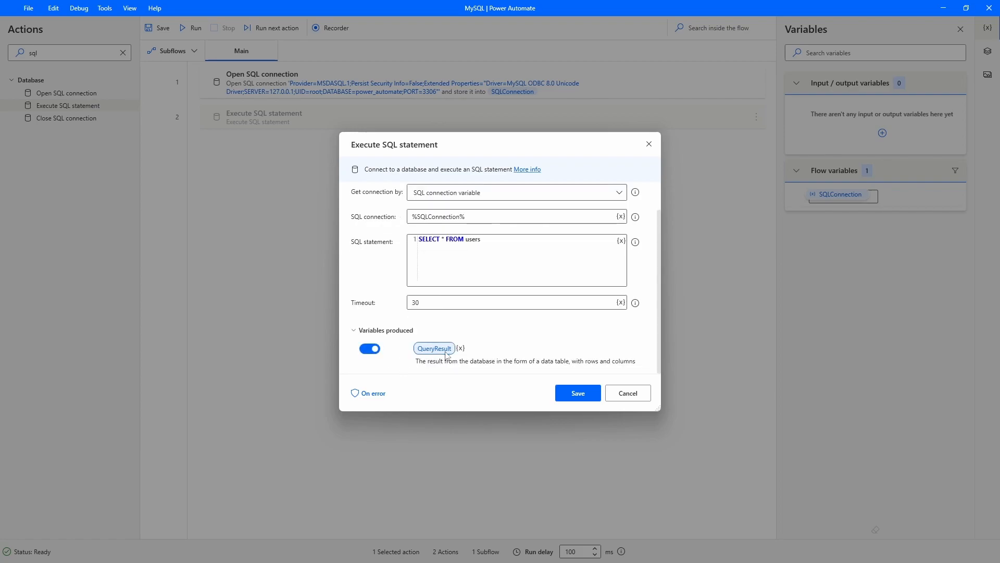
click(573, 394)
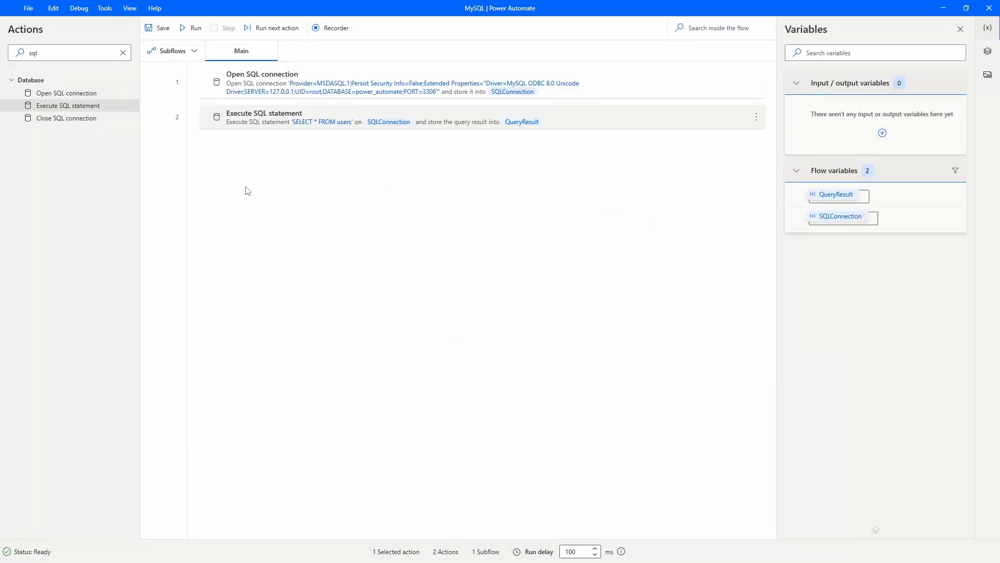
Step: Run the flow and inspect the data table stored in the QueryResult variable
click(652, 268)
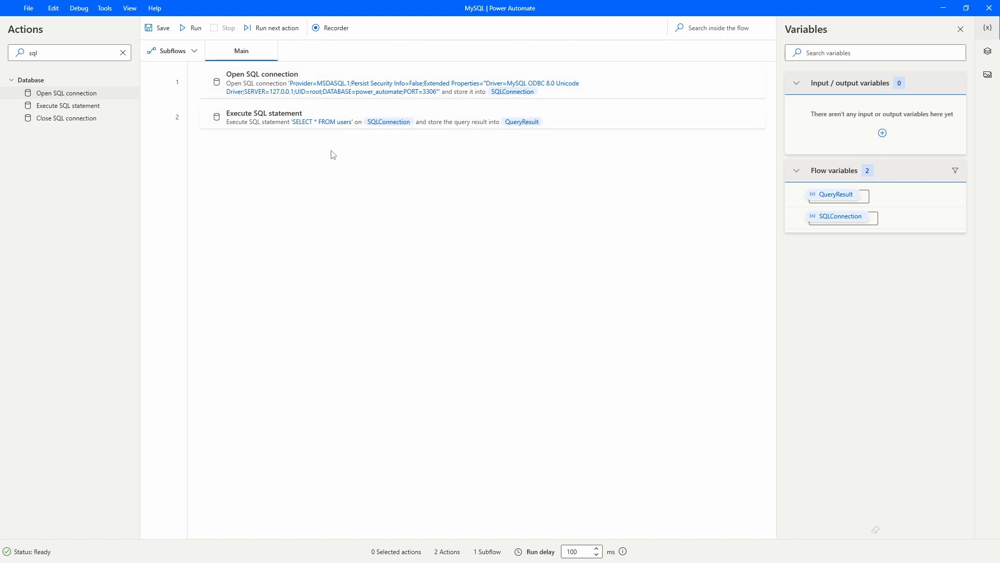
click(193, 27)
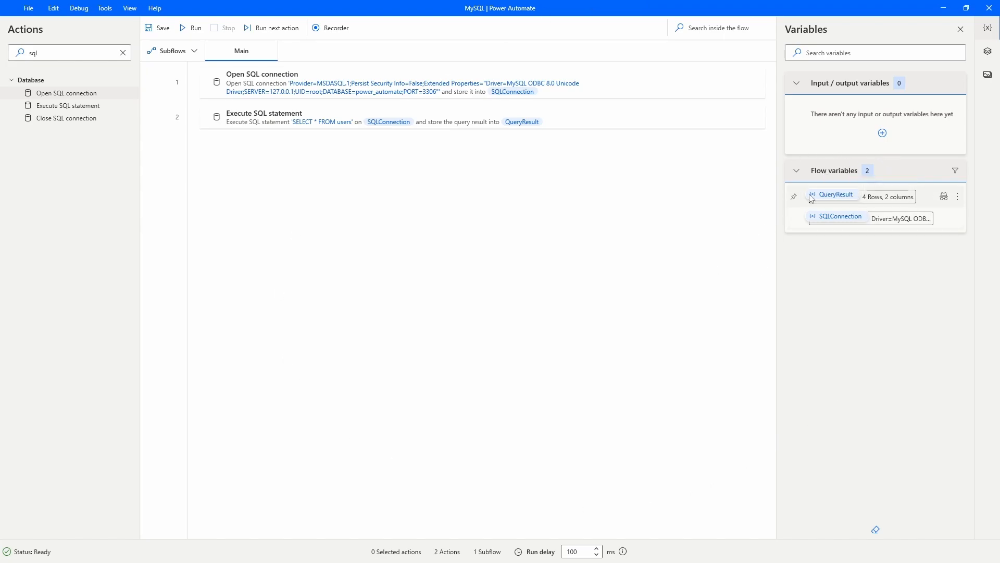
double_click(881, 197)
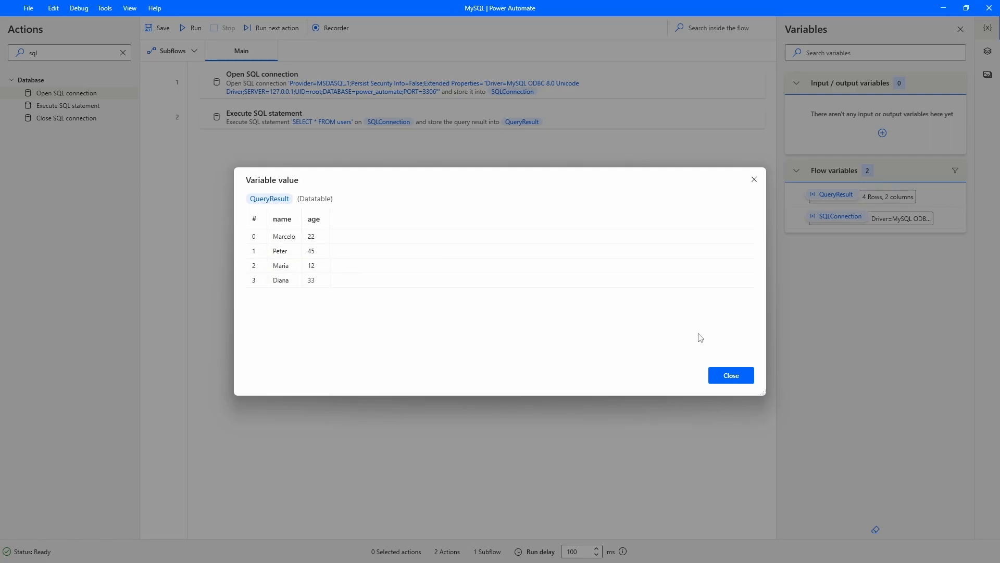
click(751, 377)
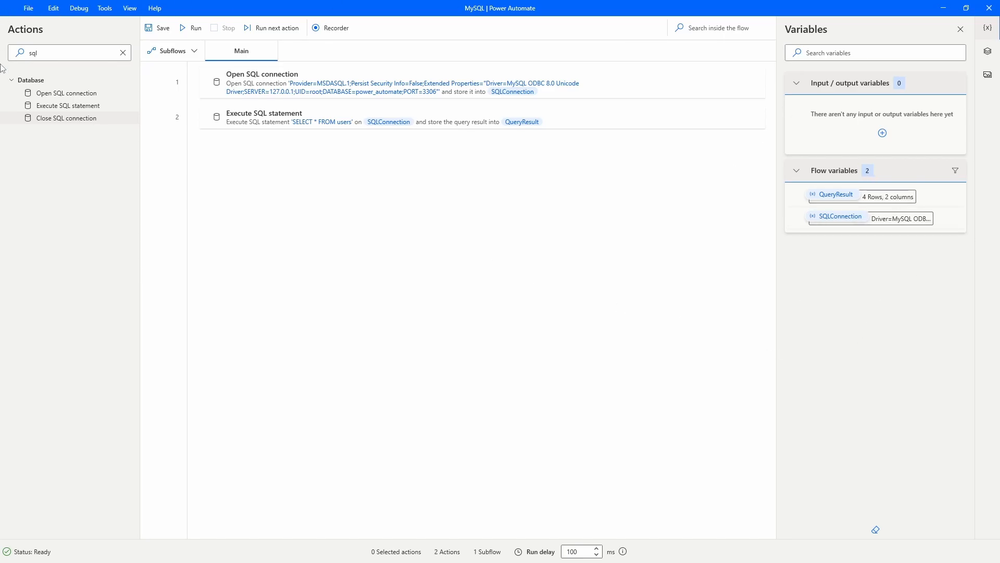
Step: Add a Close SQL connection action for %SQLConnection% at the end of the flow
drag(39, 121, 268, 156)
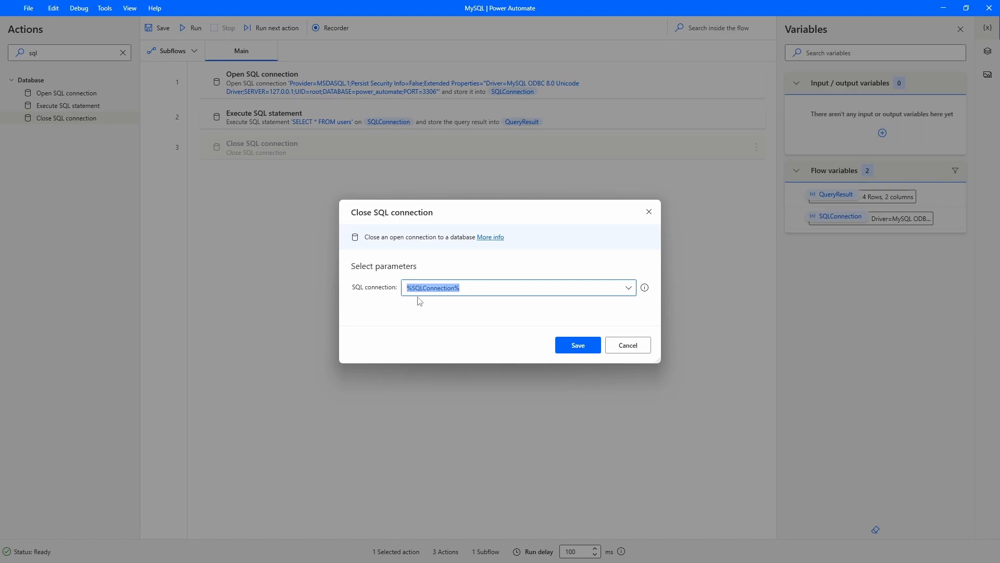
click(577, 345)
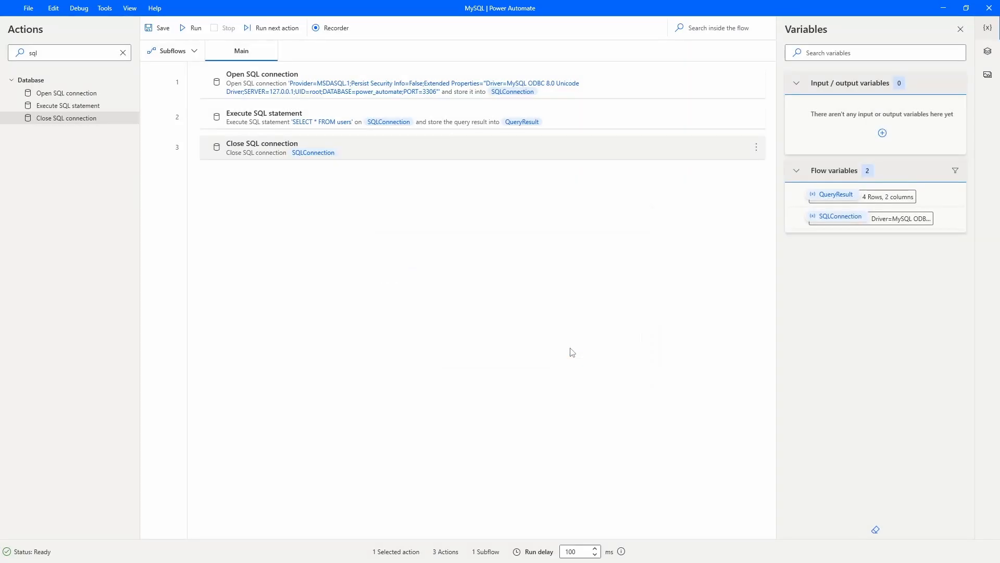
Step: Run the completed three-action flow again and check the contents of the QueryResult variable
click(193, 29)
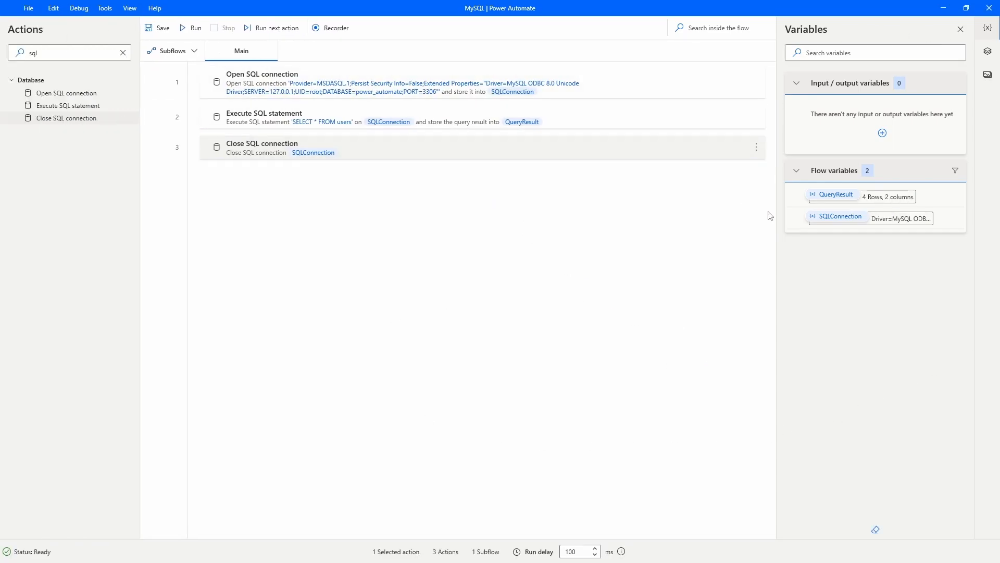
double_click(844, 205)
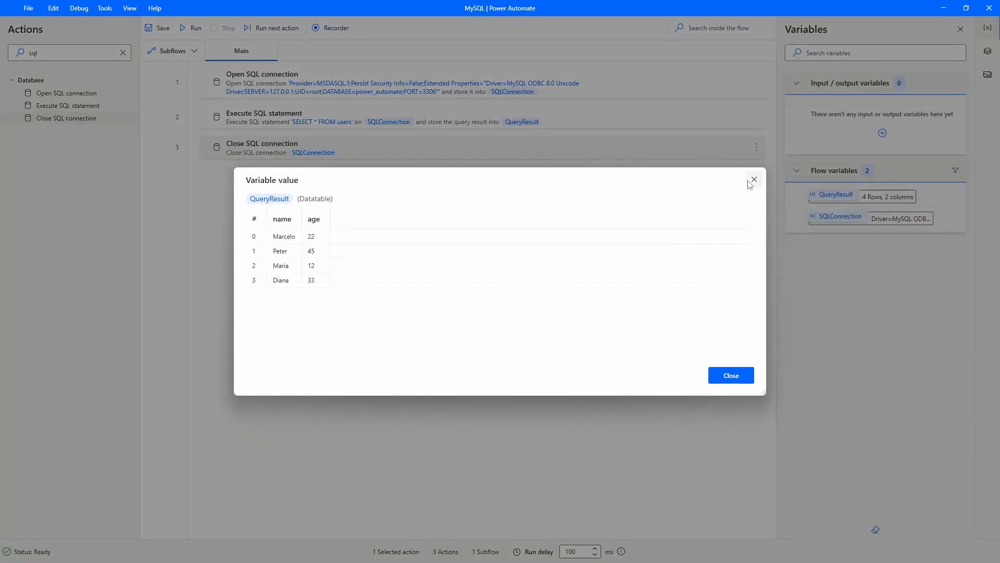
click(746, 183)
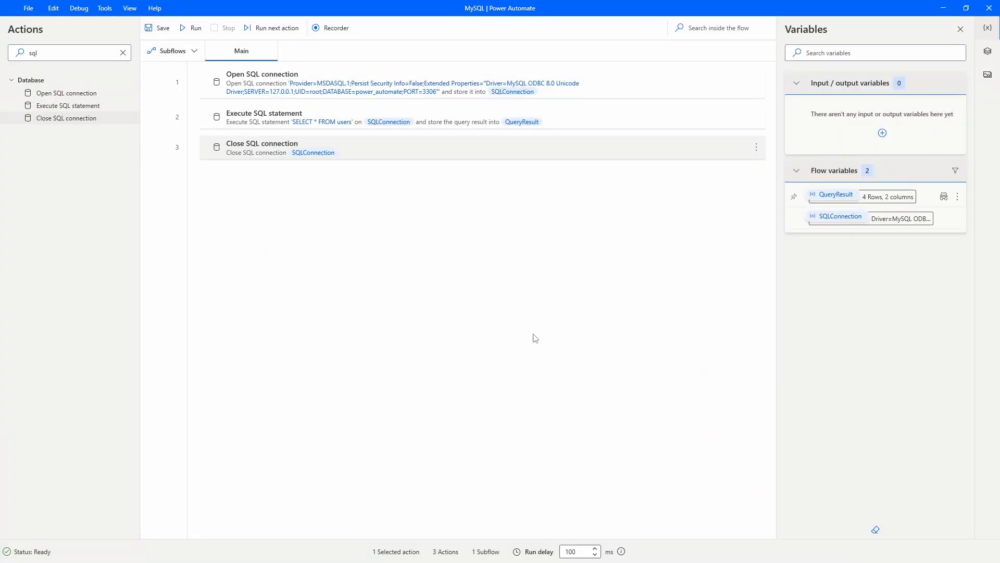